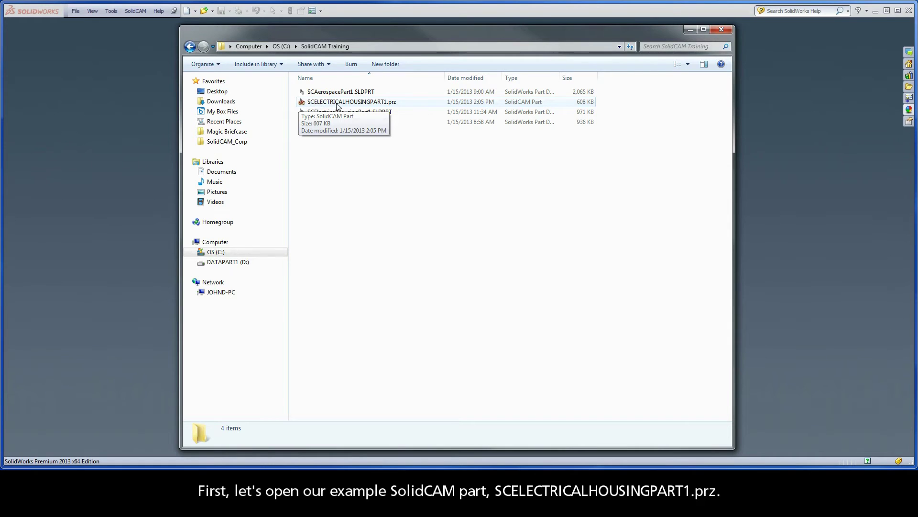
# Step: Open SCELECTRICALHOUSINGPART1.prz from the SolidCAM Training folder in SolidWorks
pyautogui.doubleClick(398, 102)
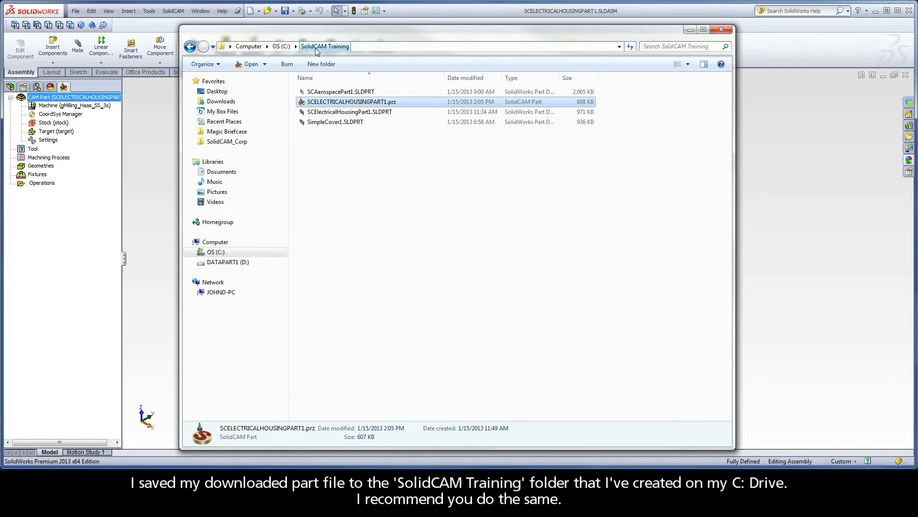
pyautogui.click(128, 104)
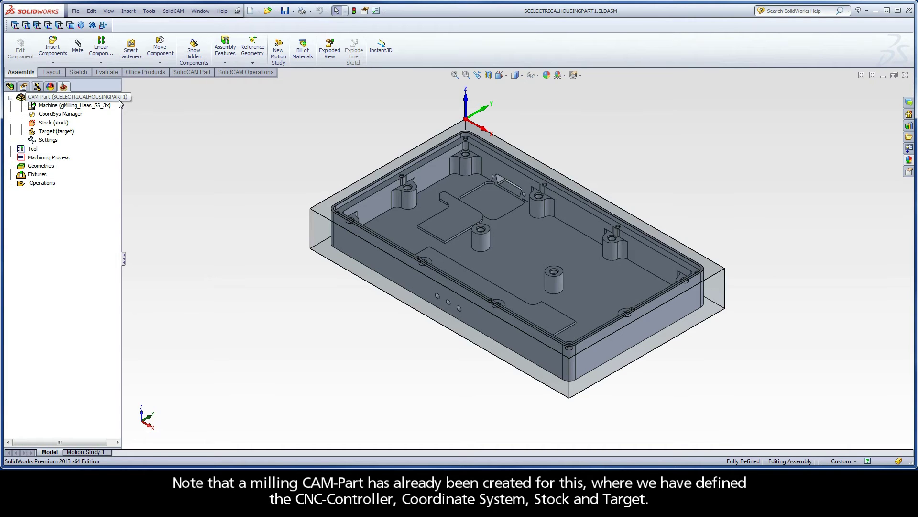
pyautogui.click(118, 100)
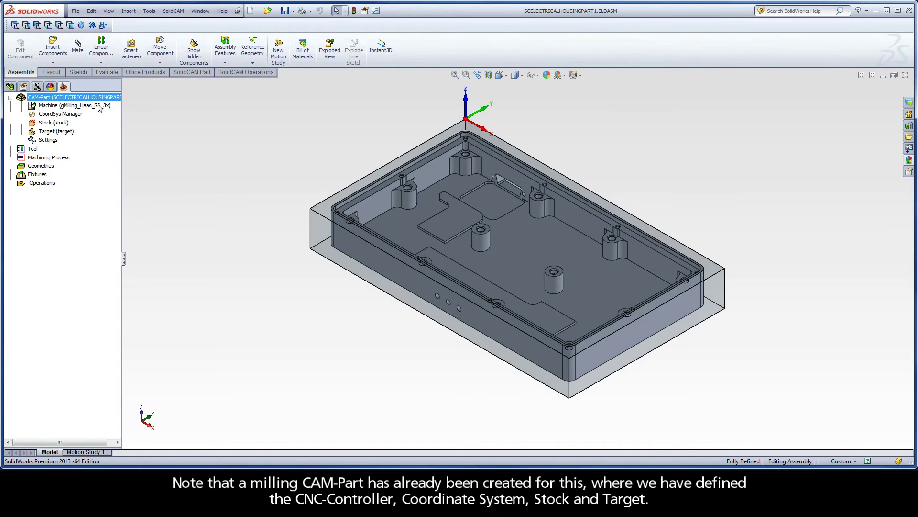
pyautogui.click(69, 116)
pyautogui.click(67, 124)
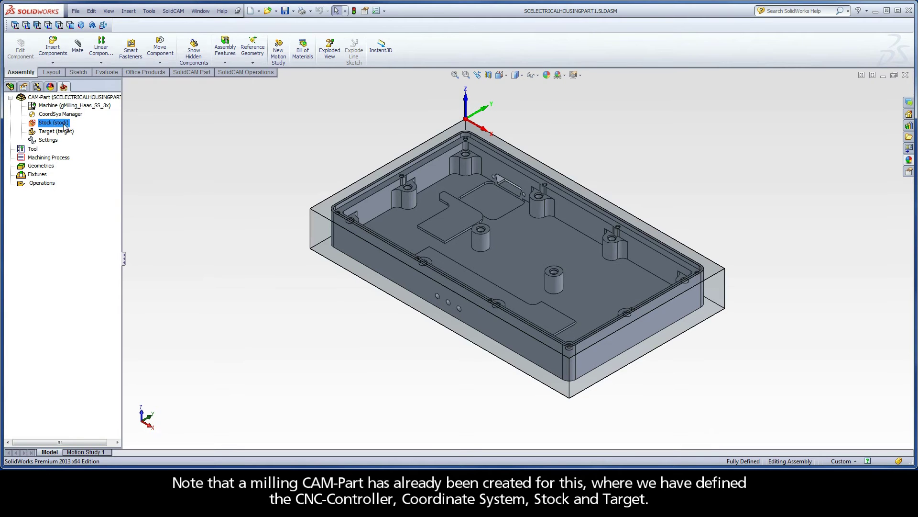
pyautogui.click(69, 133)
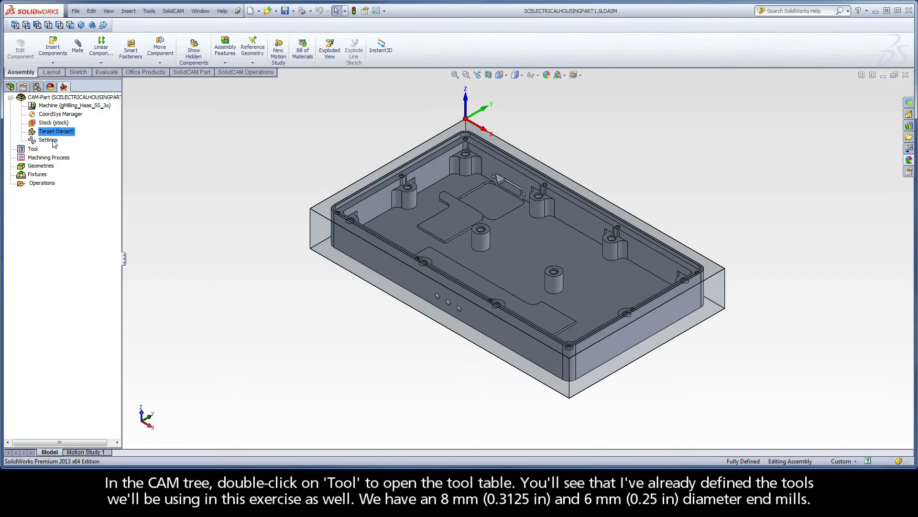
pyautogui.doubleClick(35, 150)
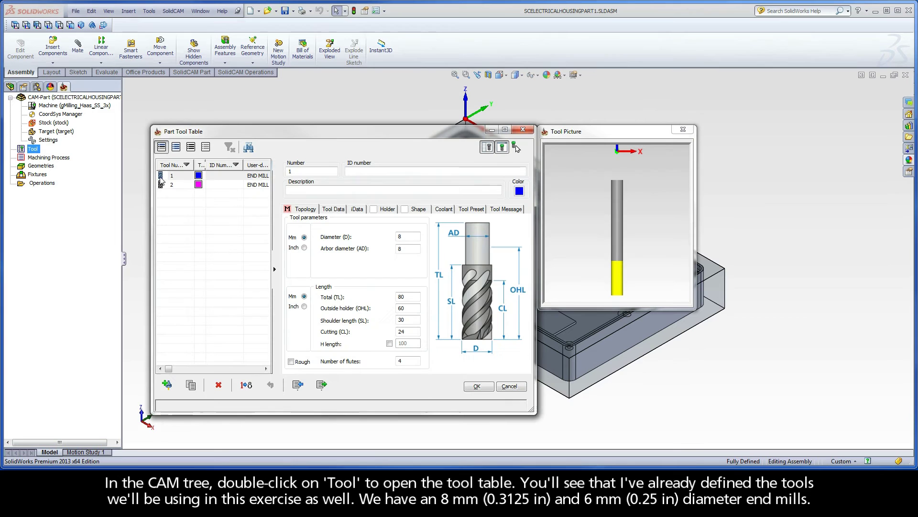
pyautogui.click(258, 178)
pyautogui.click(258, 188)
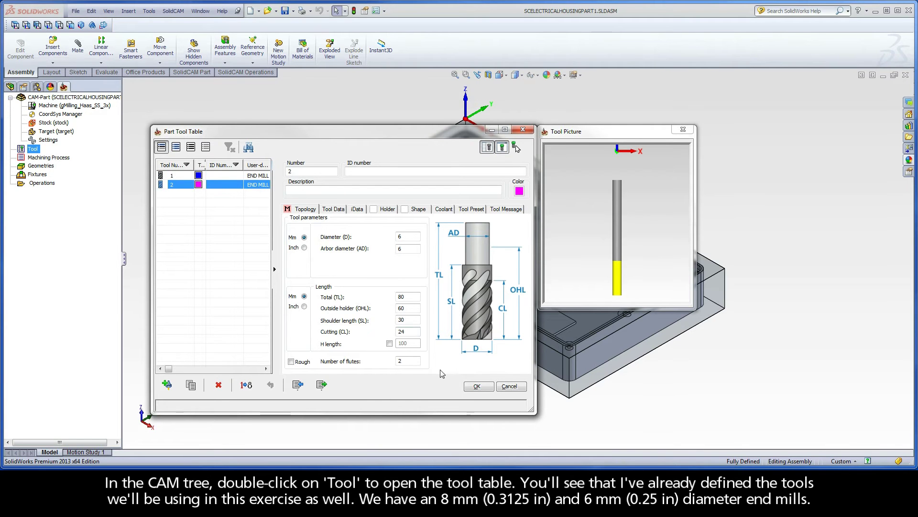
pyautogui.click(478, 388)
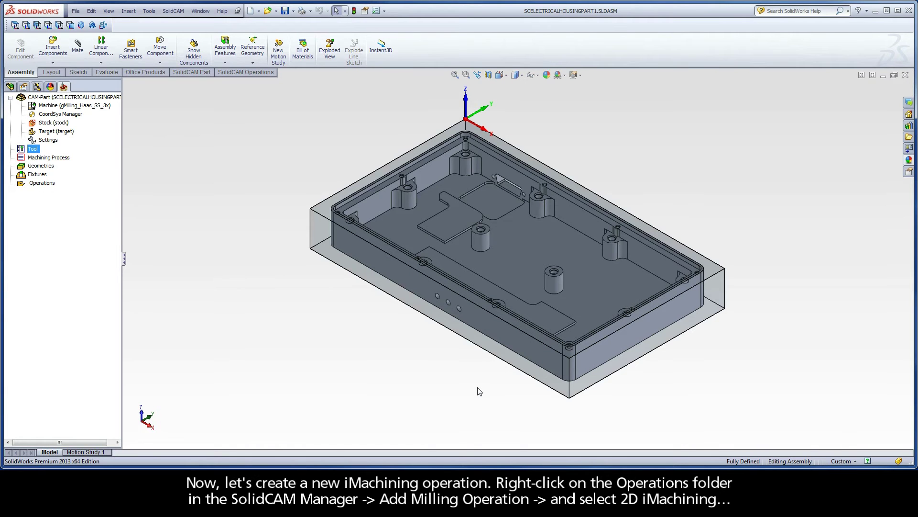
# Step: Add a new 2D iMachining milling operation from the Operations menu
pyautogui.rightClick(42, 185)
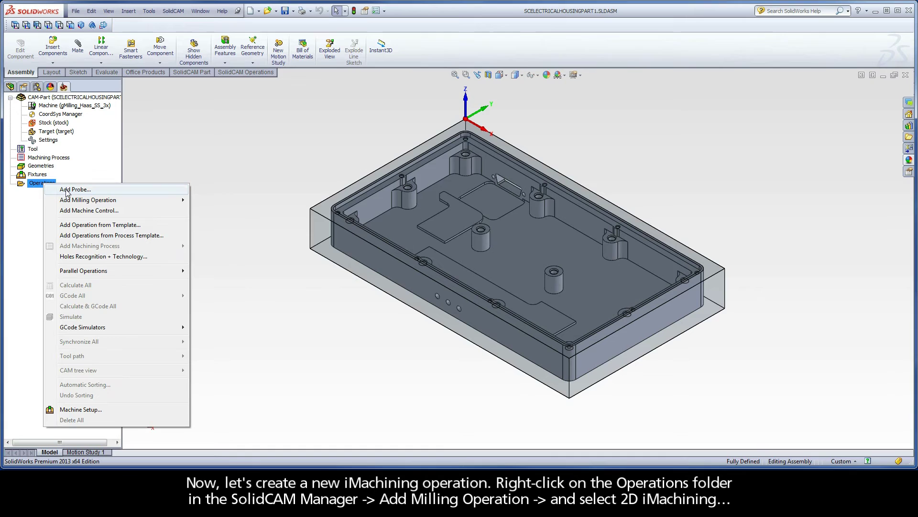
pyautogui.moveTo(69, 204)
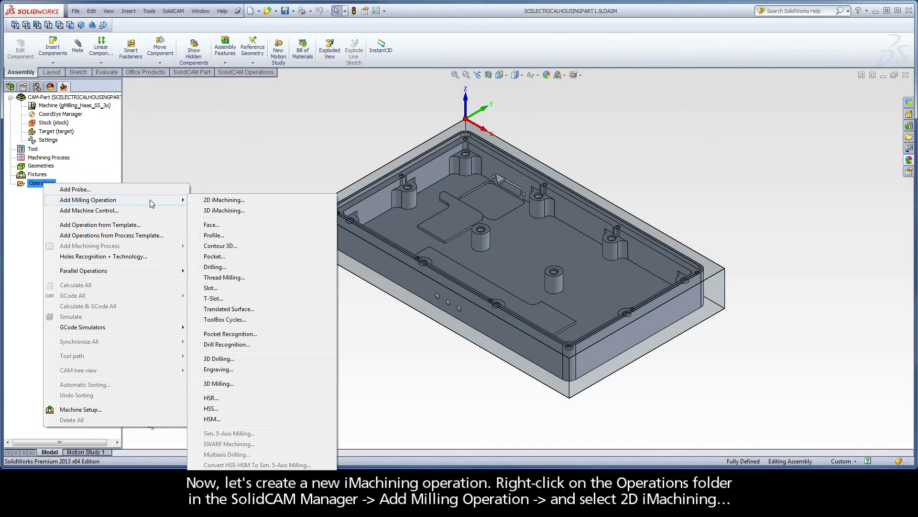
pyautogui.click(245, 203)
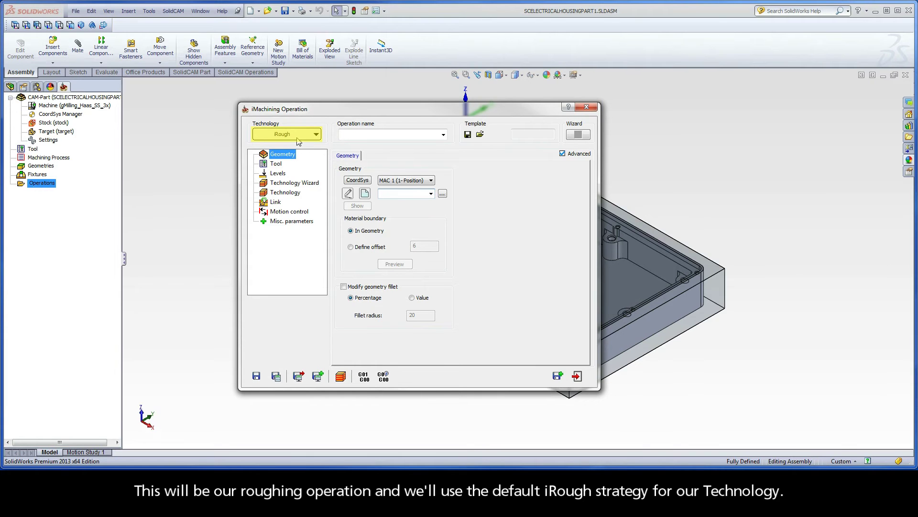
# Step: Start new geometry 'contour', auto-chaining the pocket floor edges at constant Z
pyautogui.click(364, 194)
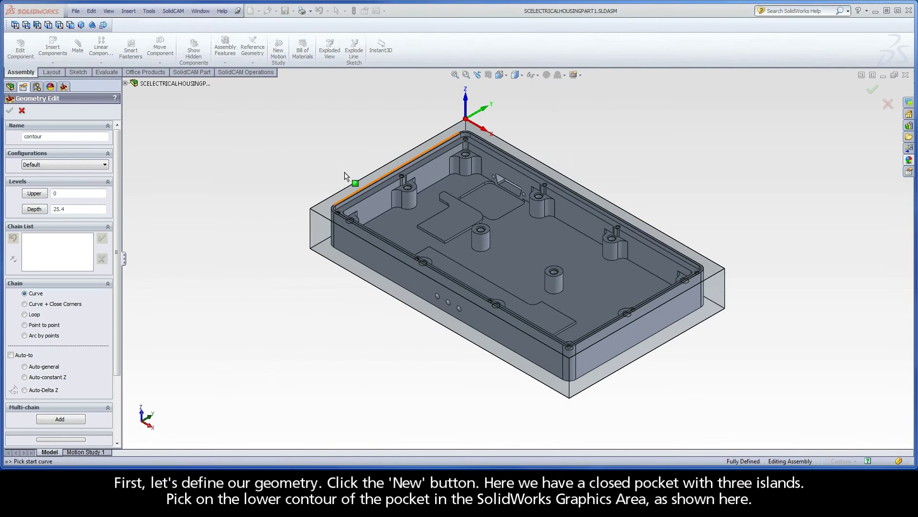
pyautogui.scroll(-4, 531, 227)
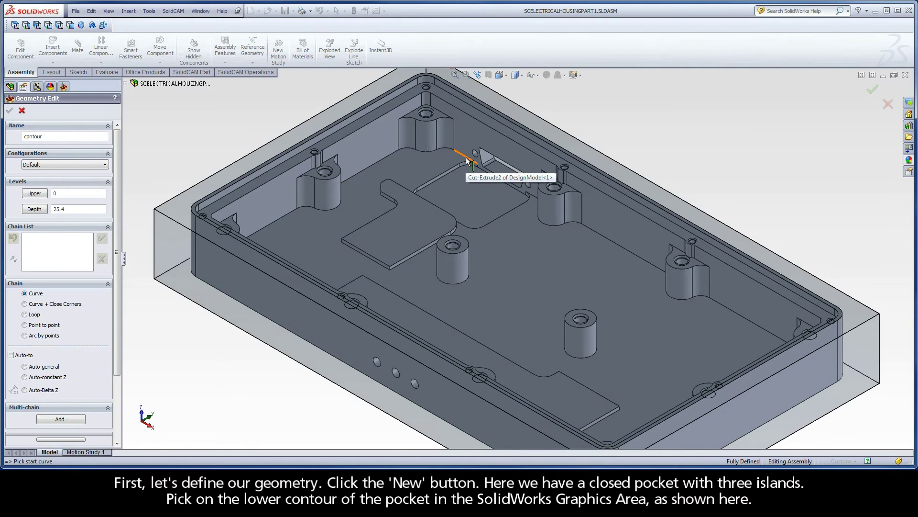
pyautogui.click(466, 157)
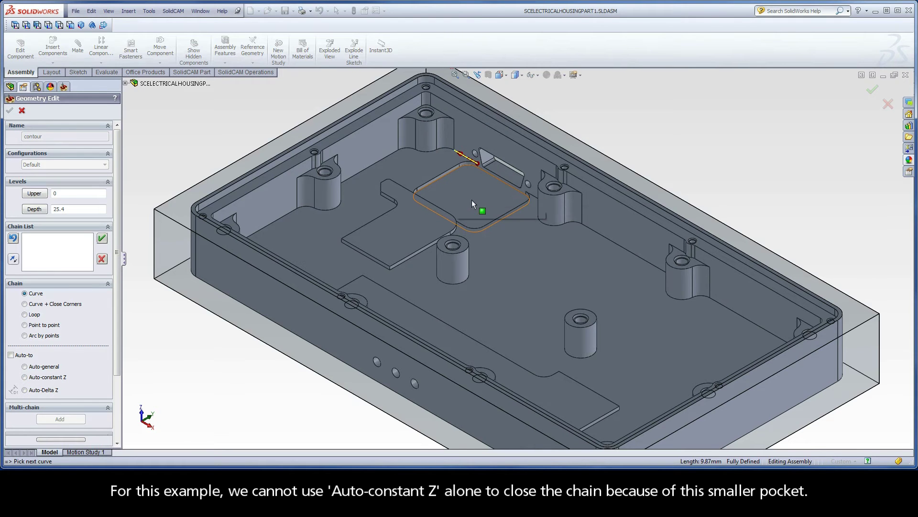
pyautogui.click(11, 355)
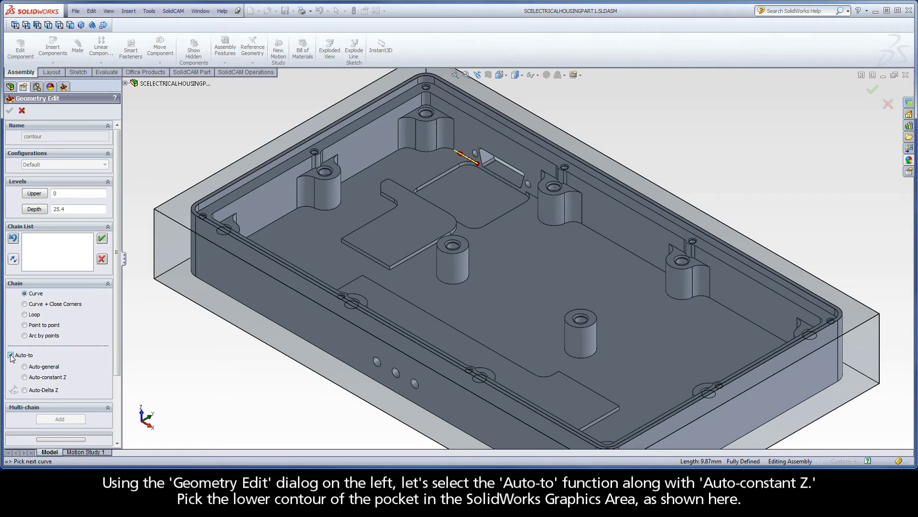
pyautogui.click(24, 377)
pyautogui.click(535, 201)
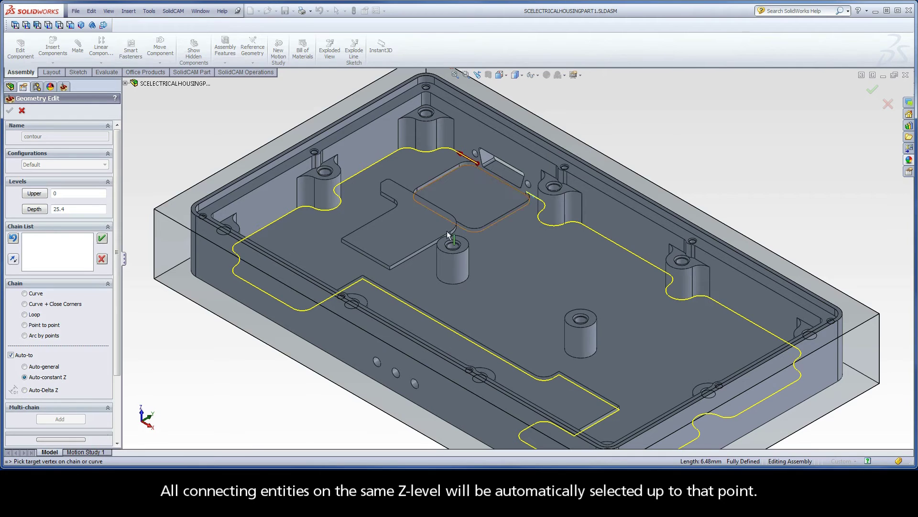
# Step: Close the pocket chain with a point-to-point segment and accept it as 1-Chain
pyautogui.click(28, 325)
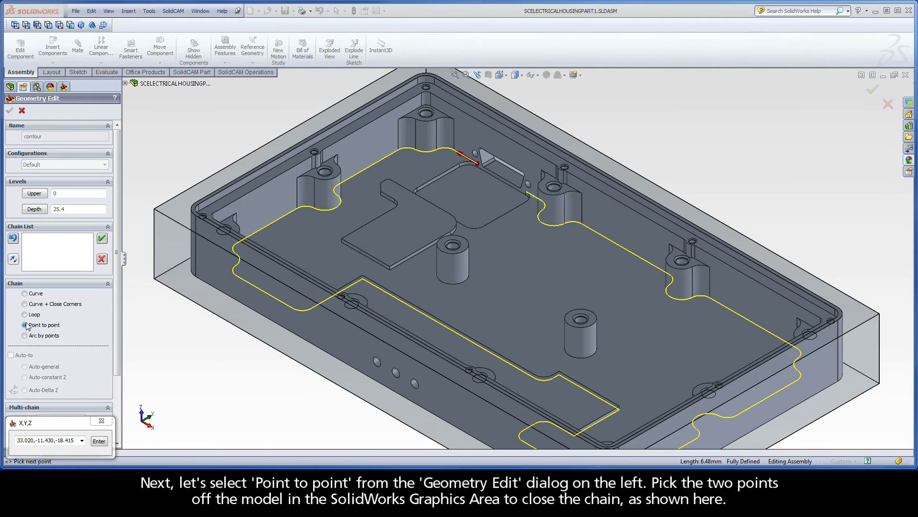
pyautogui.click(527, 193)
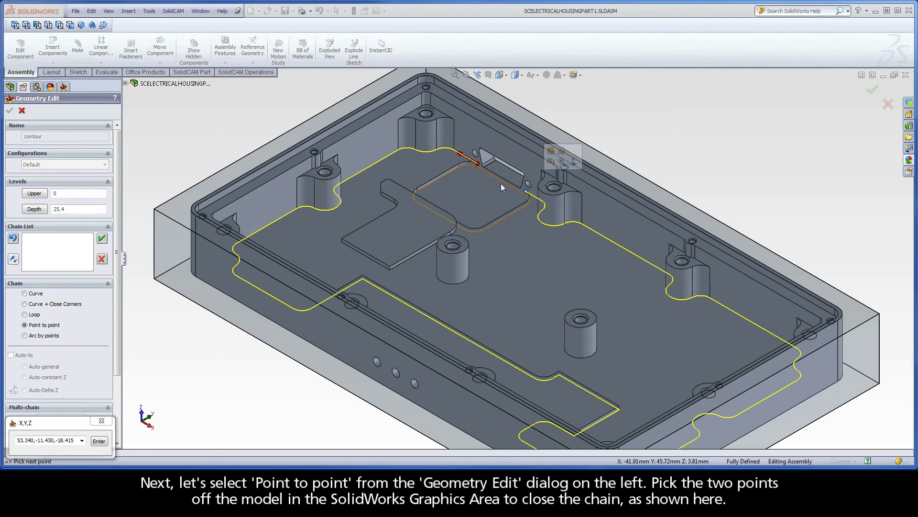
pyautogui.click(478, 164)
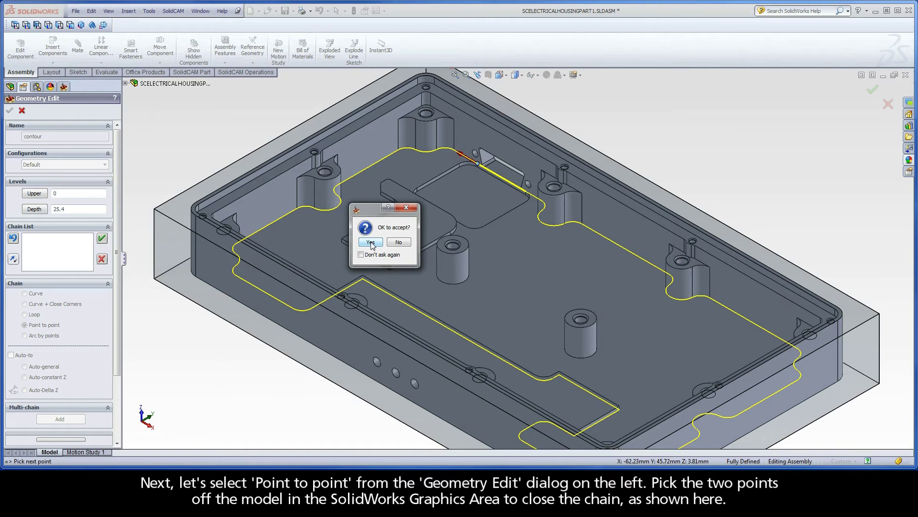
pyautogui.click(370, 242)
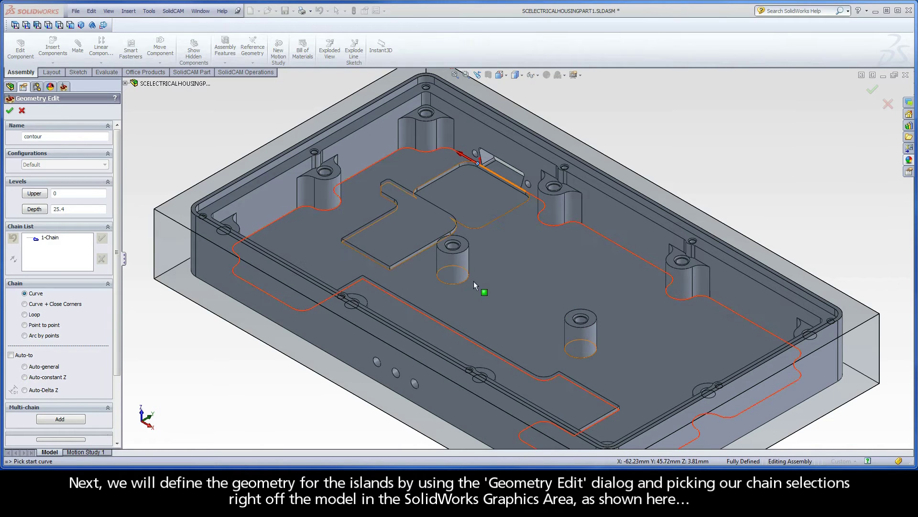
# Step: Add the flat island and both boss bases as island chains, then finish the geometry
pyautogui.click(373, 261)
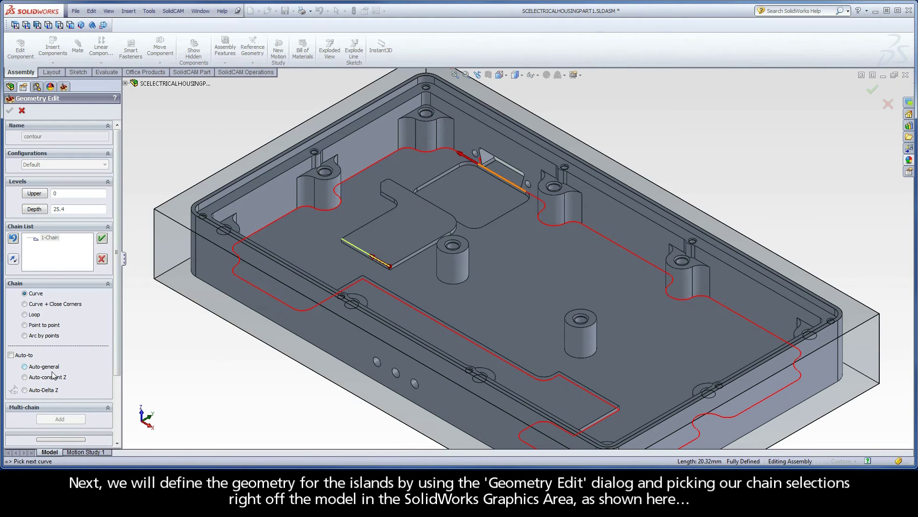
pyautogui.click(24, 377)
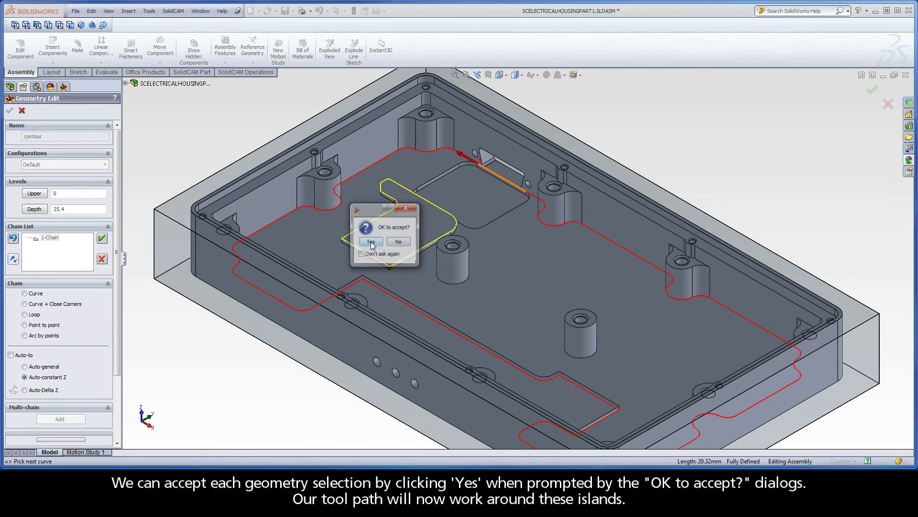
pyautogui.click(371, 243)
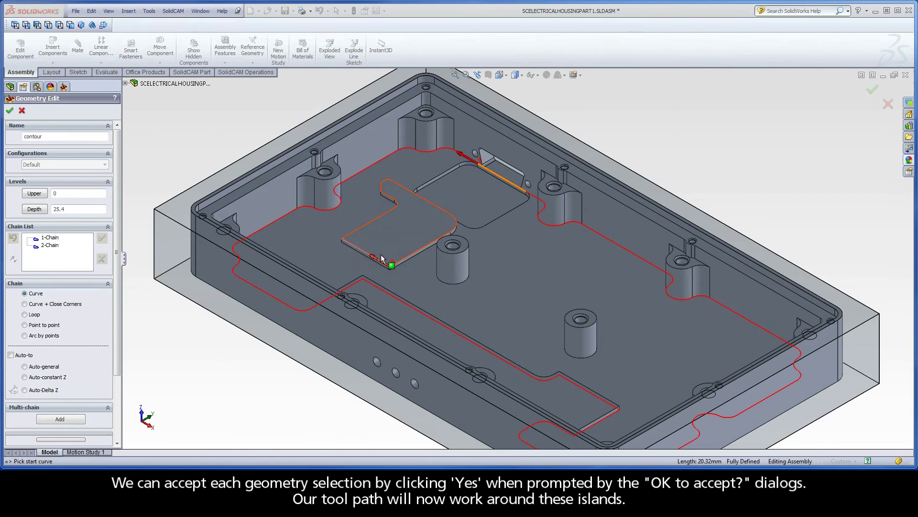
pyautogui.click(453, 282)
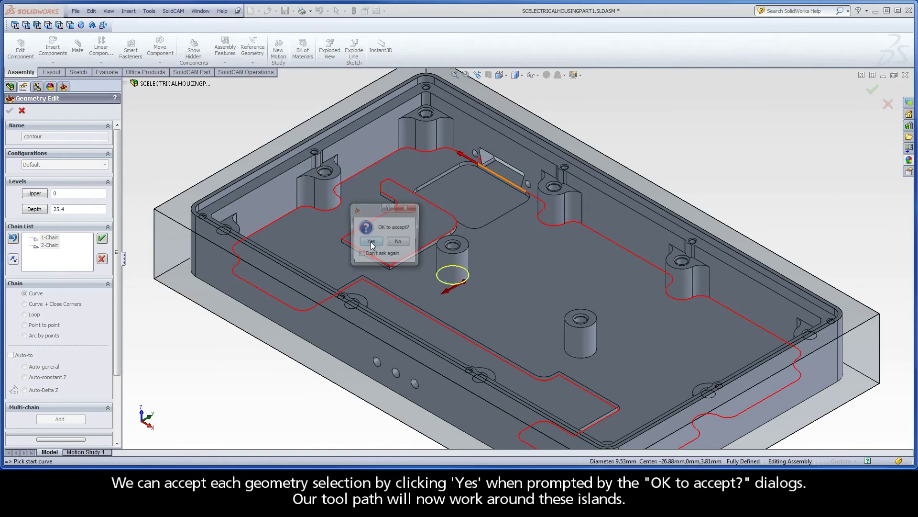
pyautogui.click(372, 241)
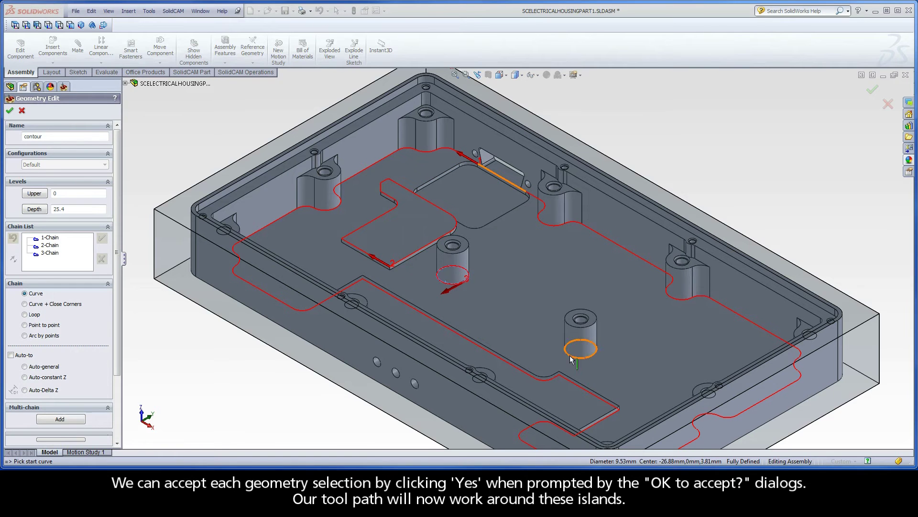
pyautogui.click(573, 359)
pyautogui.click(371, 242)
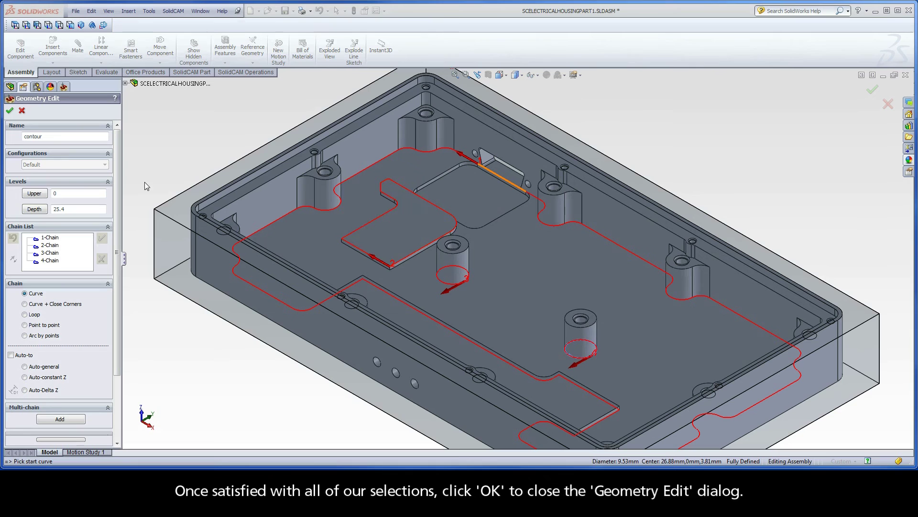
pyautogui.click(10, 112)
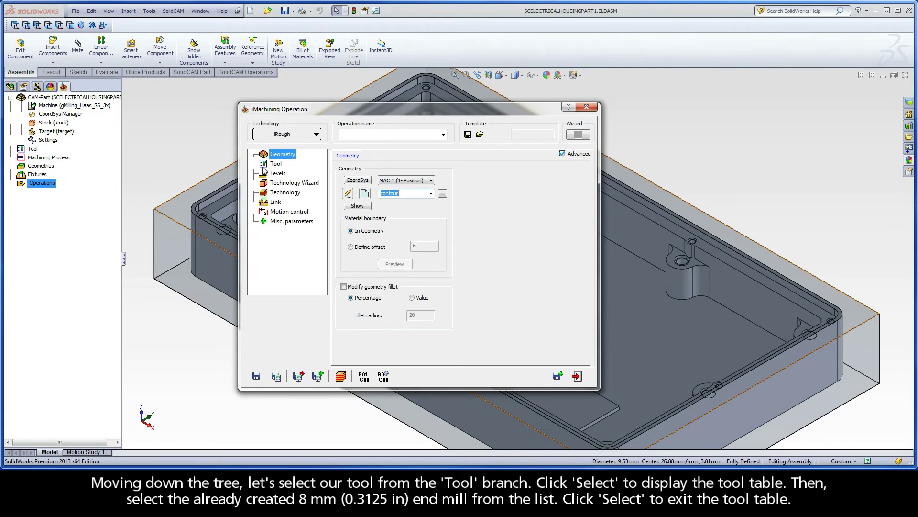
# Step: Assign tool 1, the 8 mm END MILL, to the iMachining operation
pyautogui.click(277, 164)
pyautogui.click(397, 283)
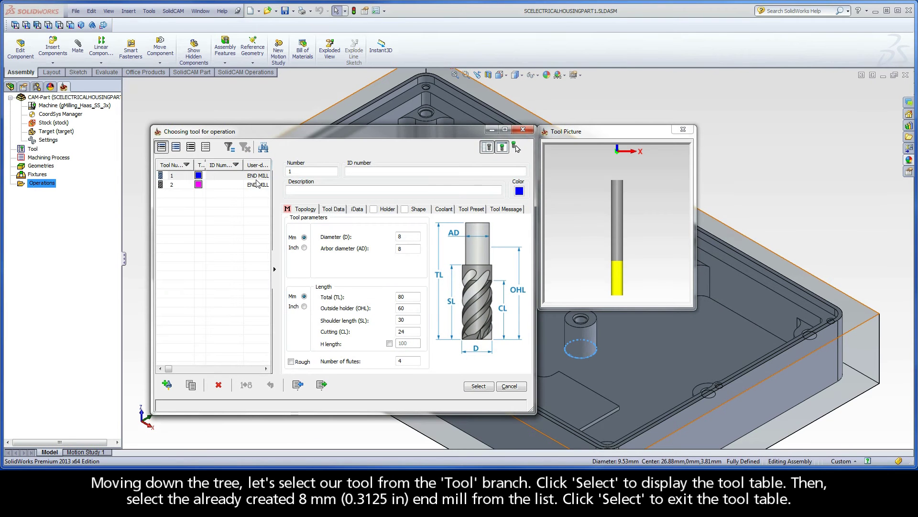
pyautogui.click(257, 177)
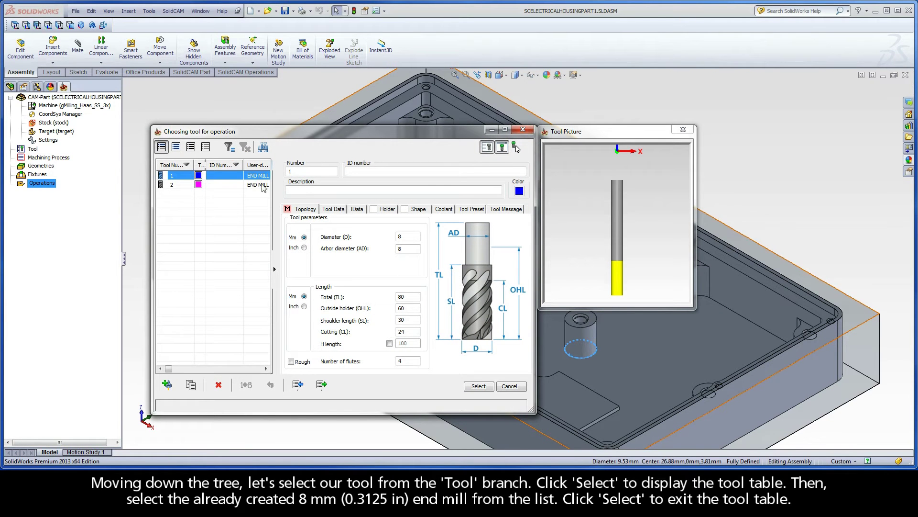
pyautogui.click(478, 386)
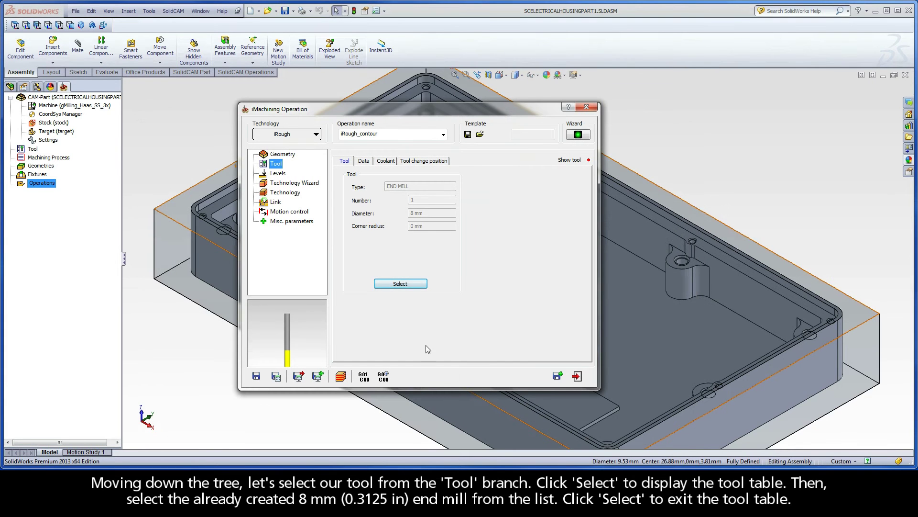
pyautogui.click(278, 174)
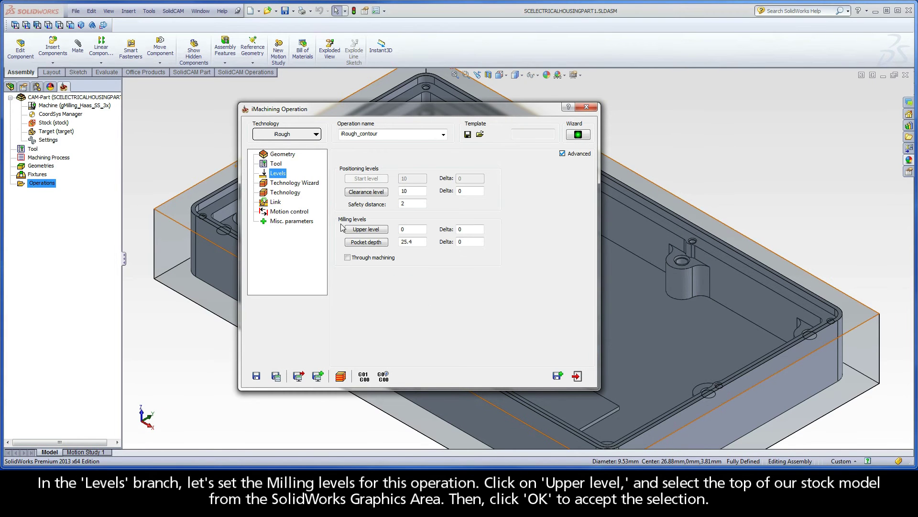
# Step: Set Upper level 0 from the stock top and Pocket depth 18.415 from the pocket floor
pyautogui.click(367, 229)
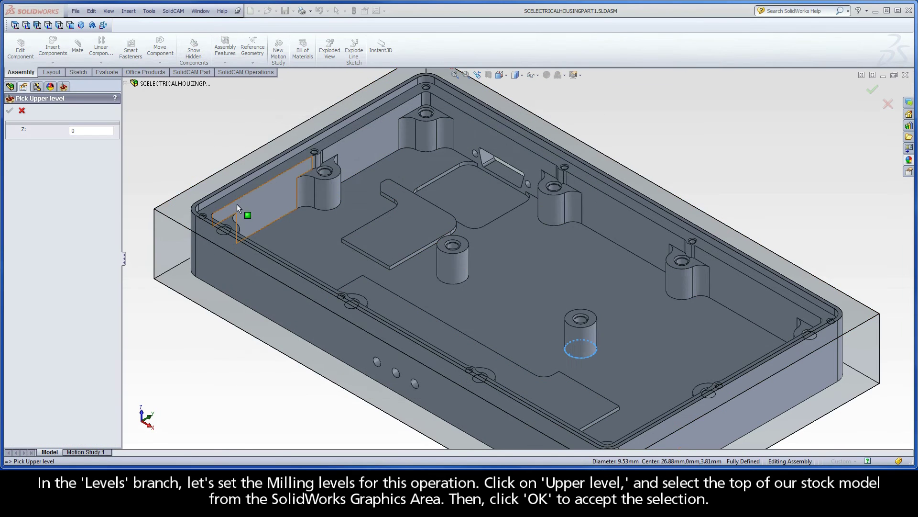
pyautogui.click(176, 207)
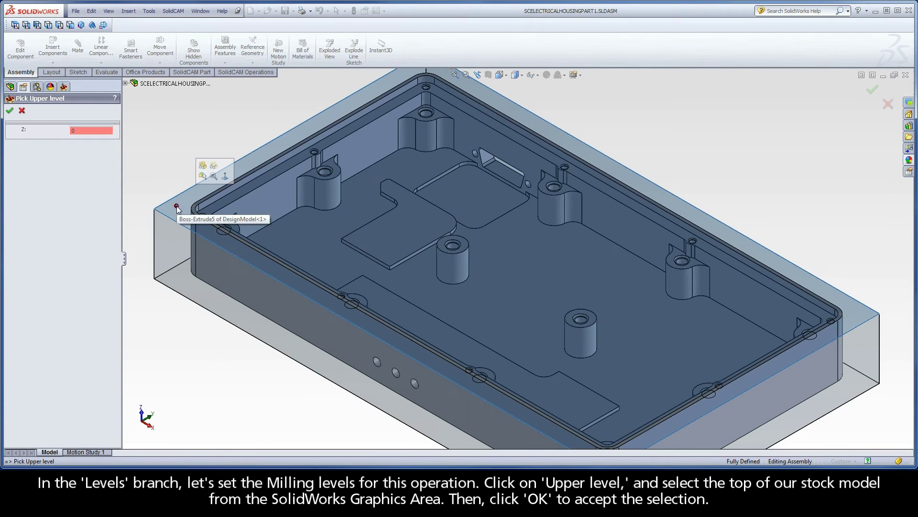
pyautogui.click(10, 112)
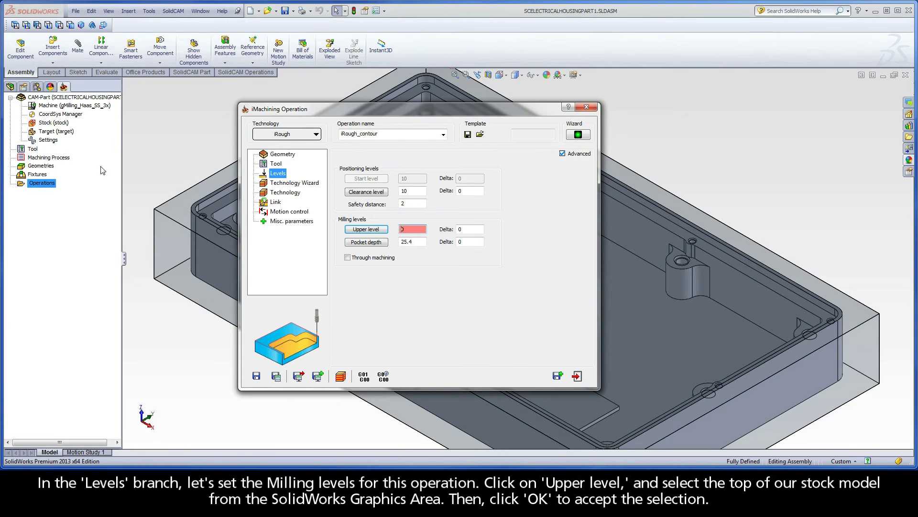
pyautogui.click(366, 243)
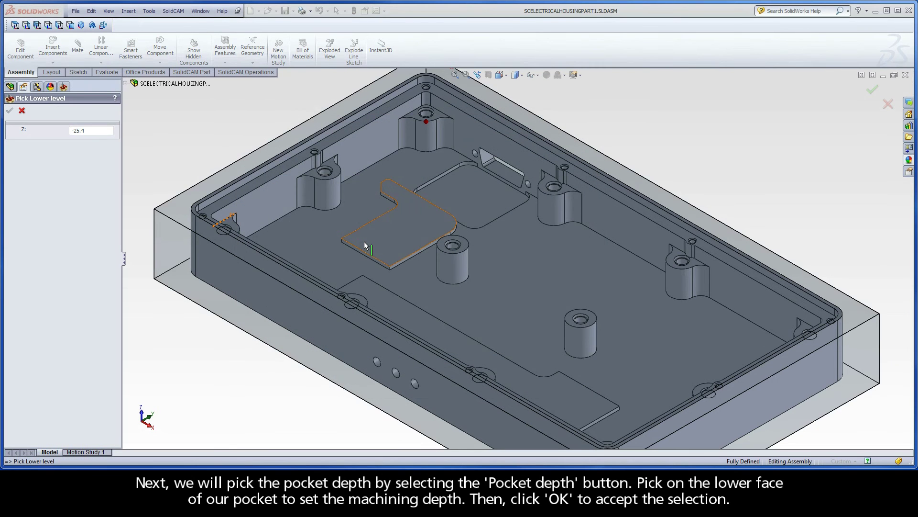
pyautogui.click(308, 246)
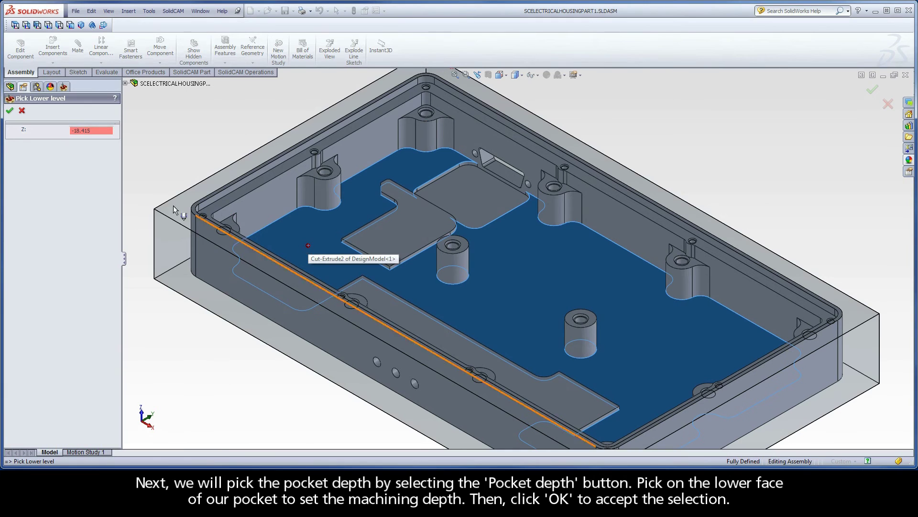
pyautogui.click(10, 112)
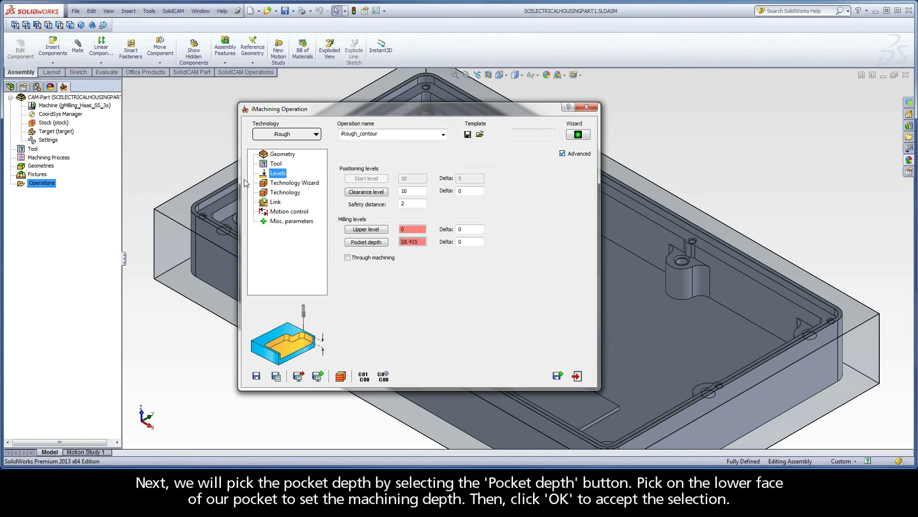
# Step: Set Wall / island offset to 0.12, then save and calculate iRough_contour
pyautogui.click(290, 186)
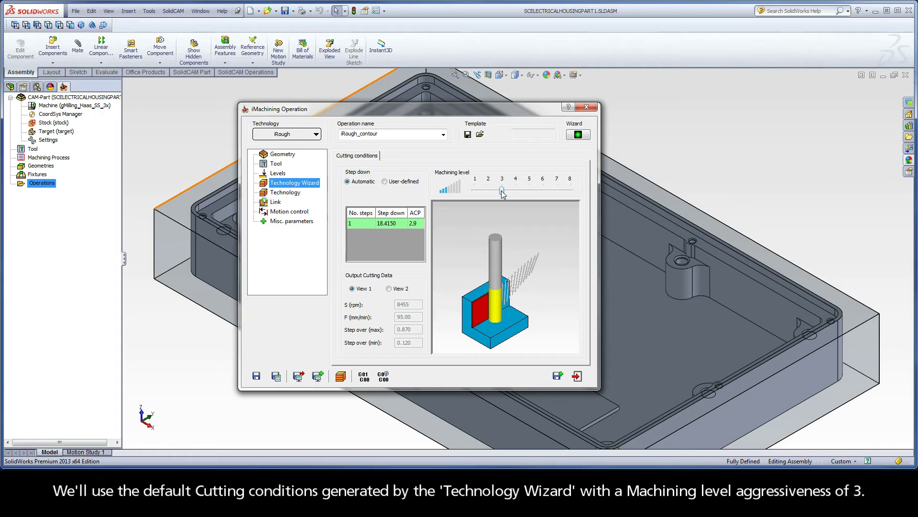
pyautogui.click(290, 193)
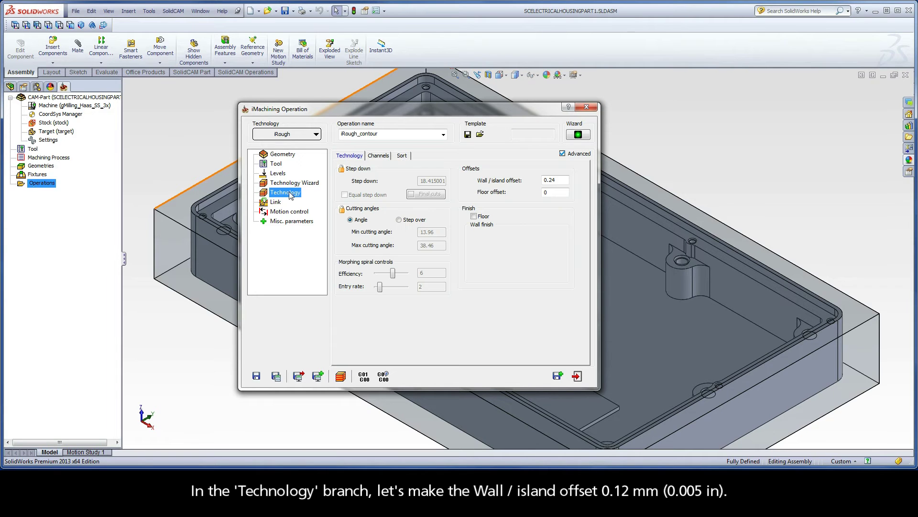
pyautogui.moveTo(558, 182); pyautogui.dragTo(551, 180)
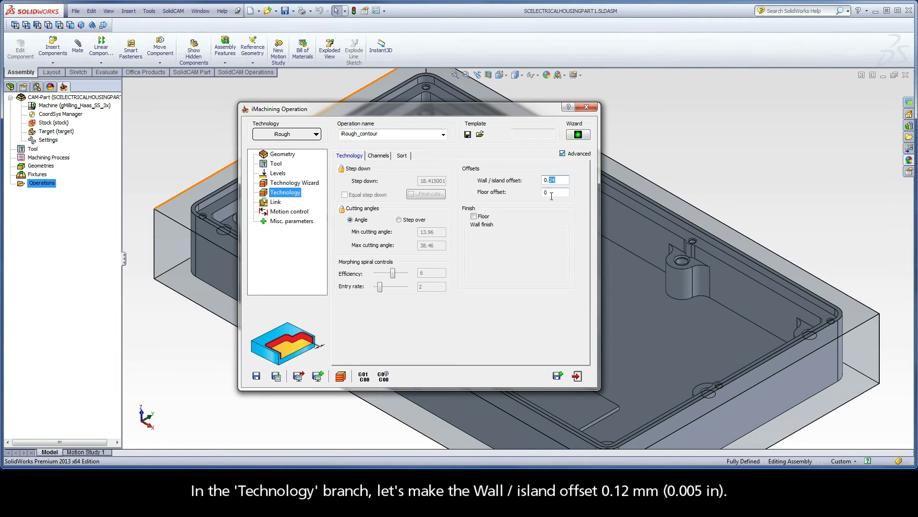
pyautogui.write('12')
pyautogui.click(276, 376)
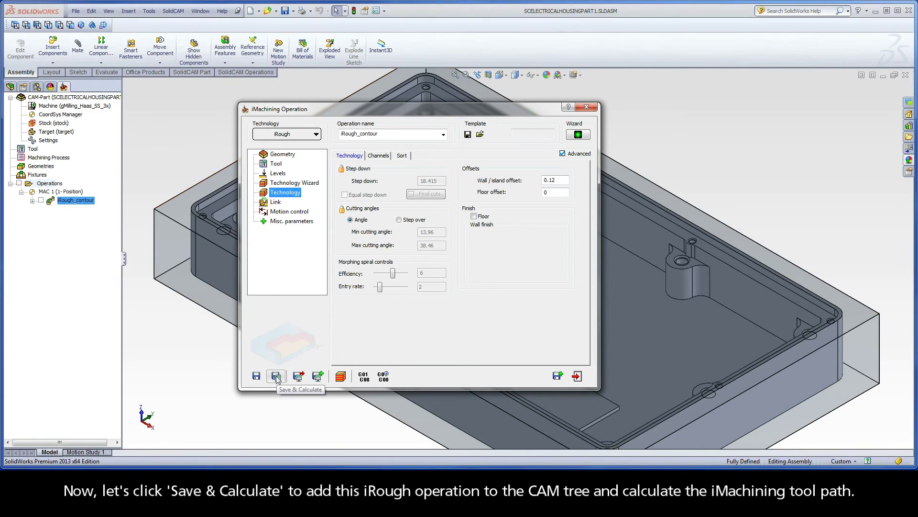
# Step: Play the iRough_contour toolpath simulation in Host CAD mode, then exit it
pyautogui.click(341, 376)
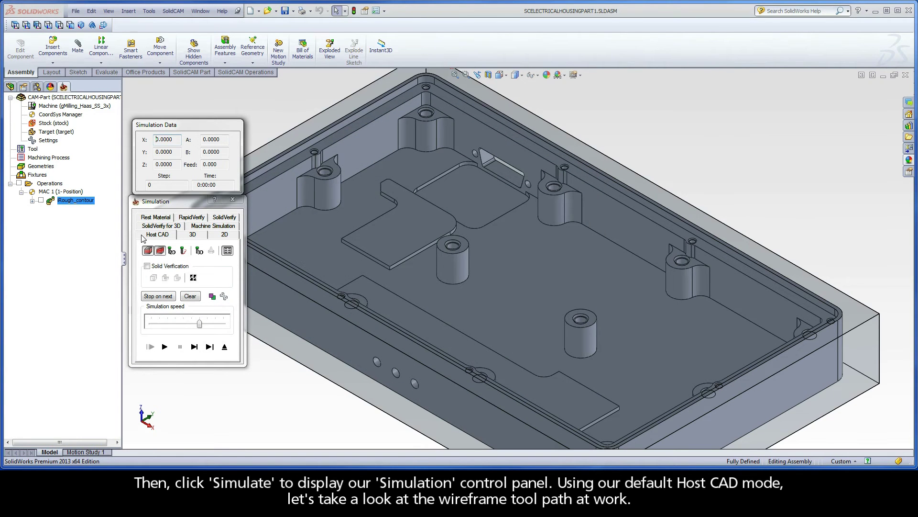
pyautogui.click(199, 324)
pyautogui.click(164, 346)
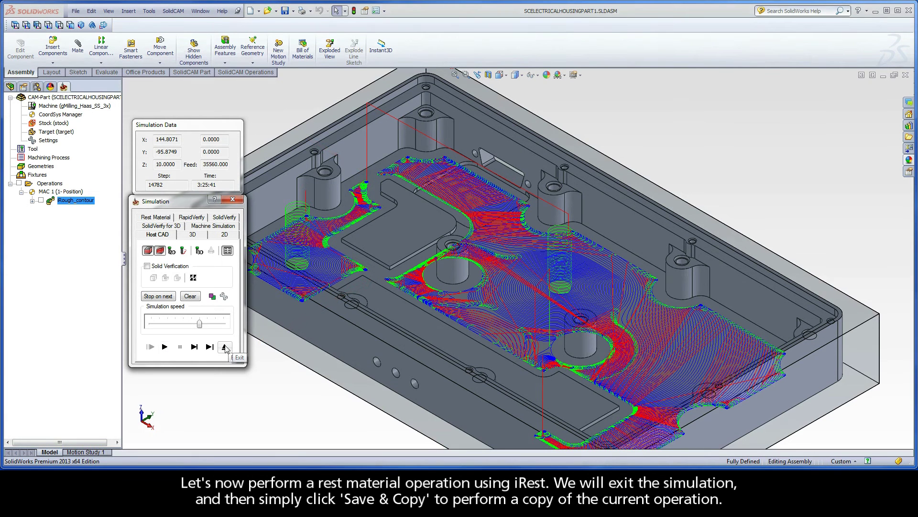
pyautogui.click(225, 348)
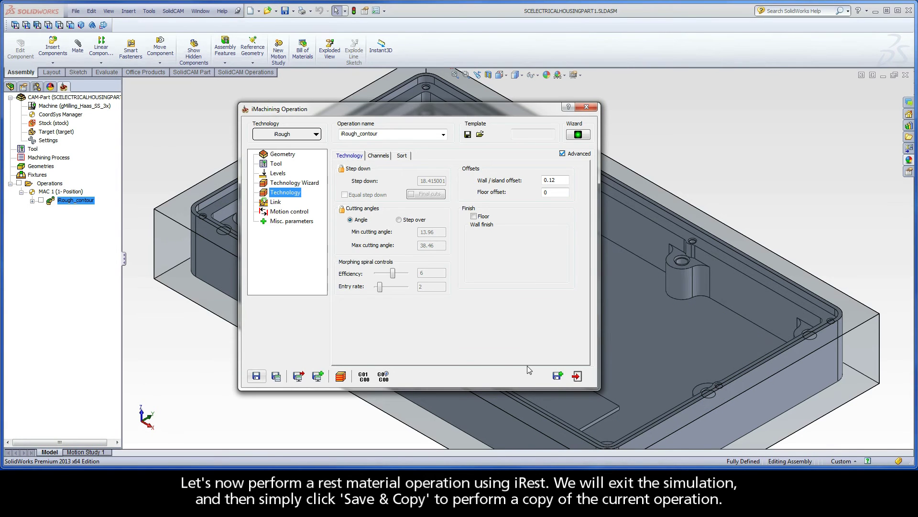
# Step: Copy the operation as iRest_contour with iRest technology and preview its reused contour geometry
pyautogui.click(558, 375)
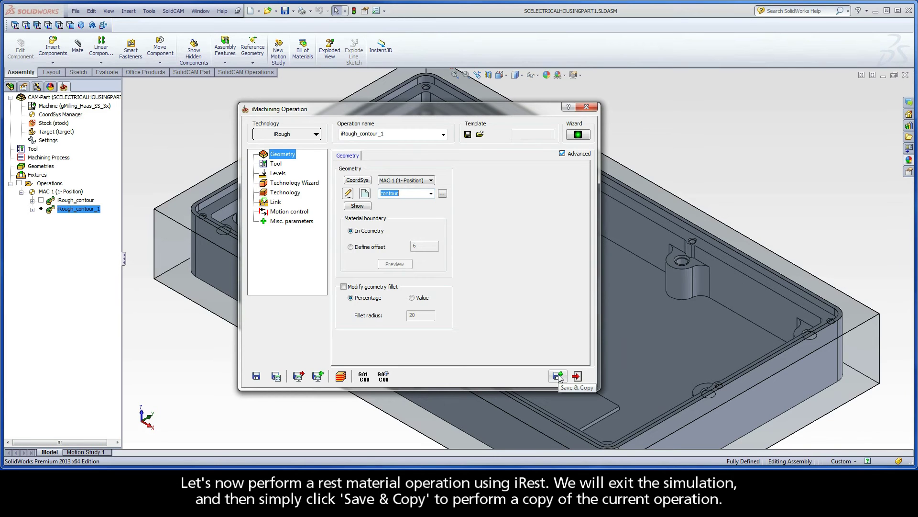
pyautogui.click(285, 135)
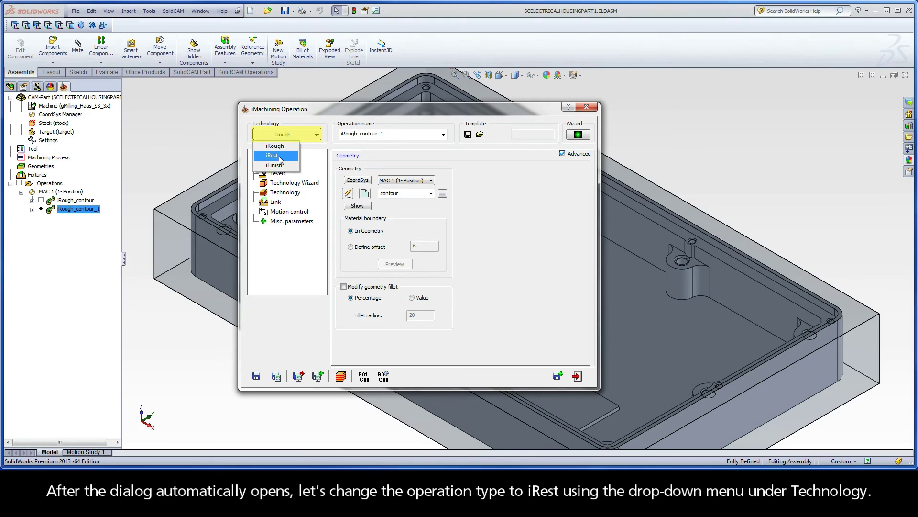
pyautogui.click(279, 156)
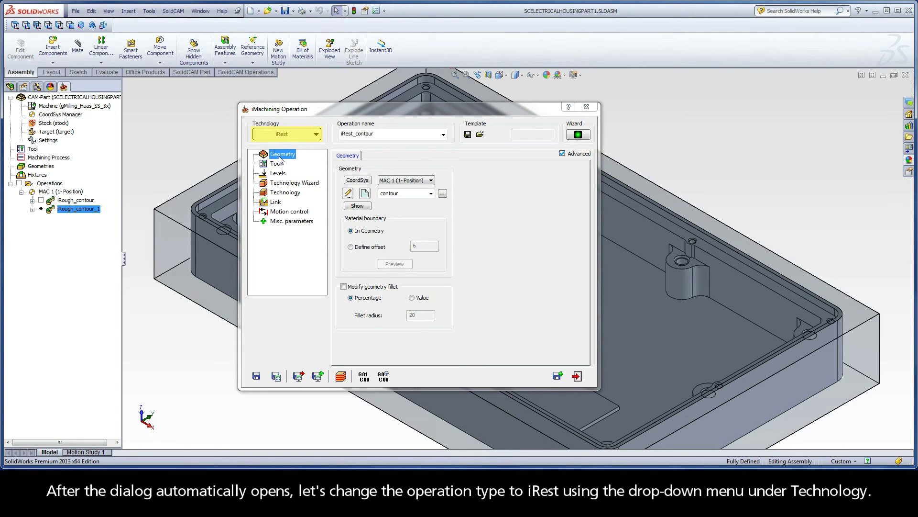
pyautogui.click(358, 208)
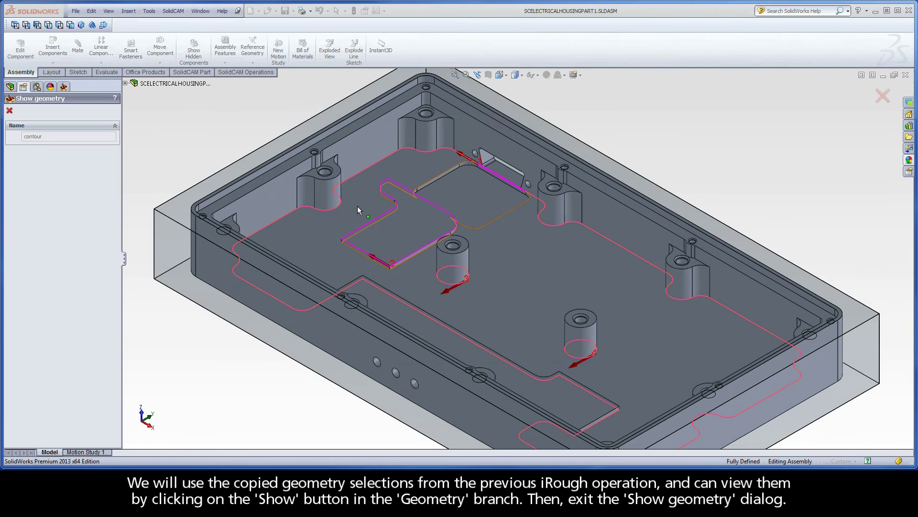
pyautogui.click(10, 111)
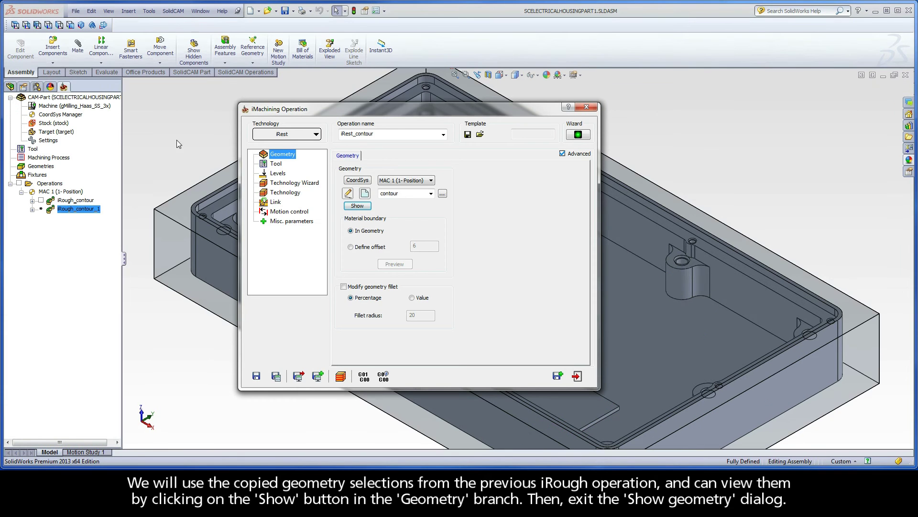
# Step: Assign Tool 2, the 6 mm end mill, to iRest_contour and review level 3 and default cutting conditions
pyautogui.click(276, 164)
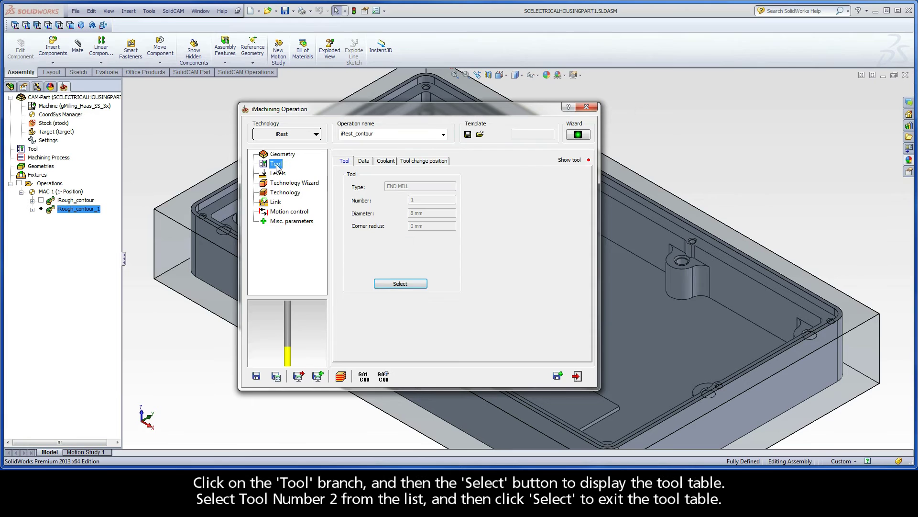
pyautogui.click(395, 285)
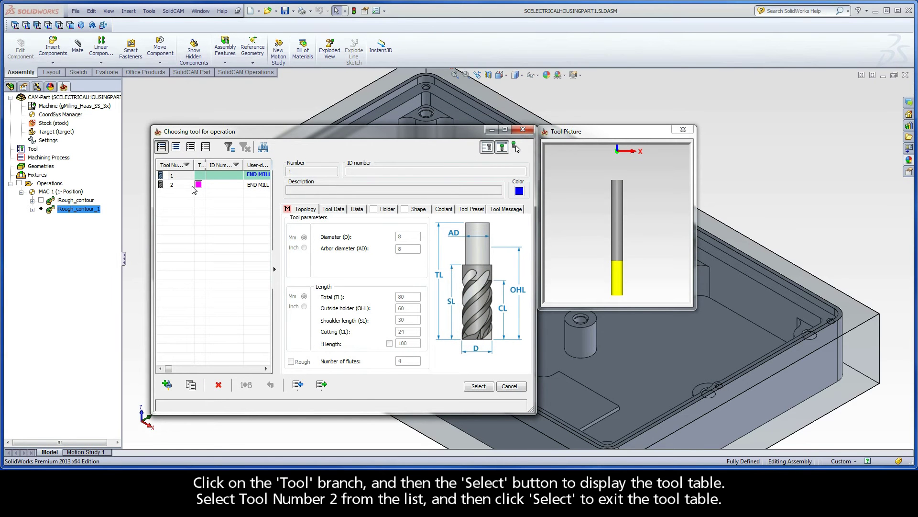
pyautogui.click(255, 186)
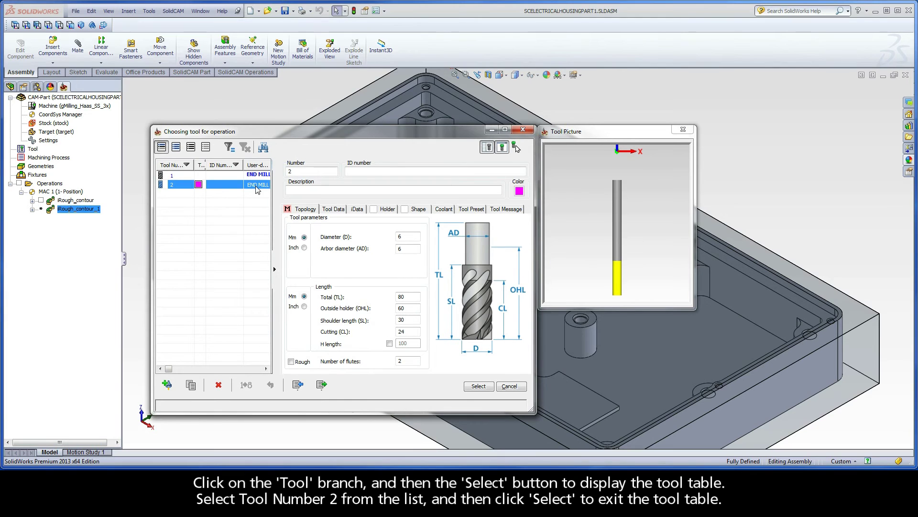
pyautogui.click(474, 386)
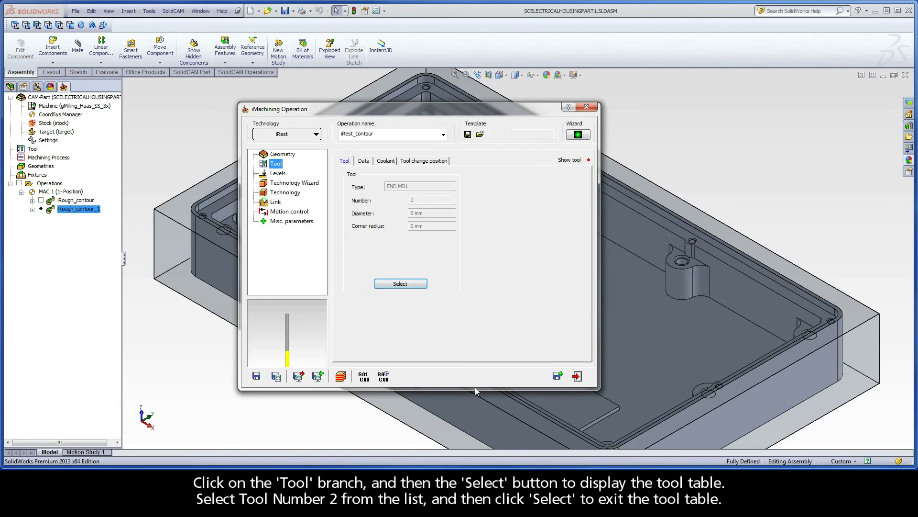
pyautogui.click(279, 175)
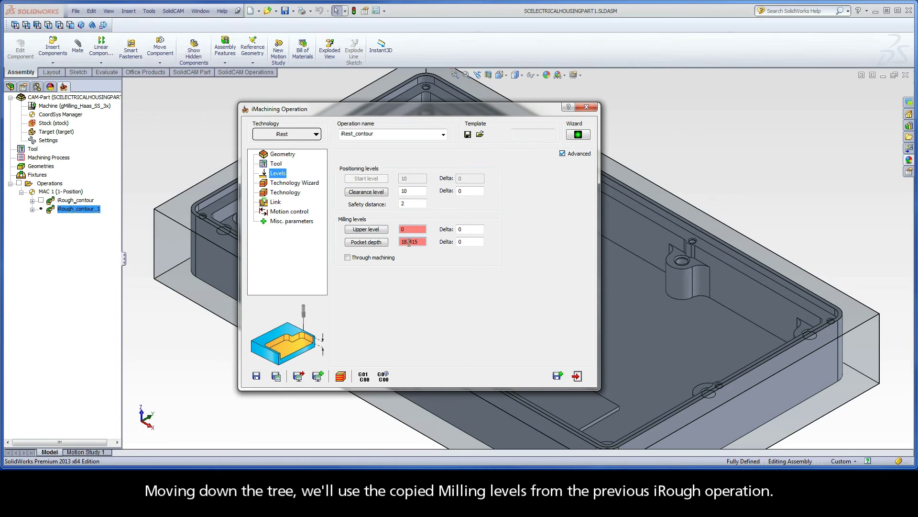
pyautogui.click(297, 183)
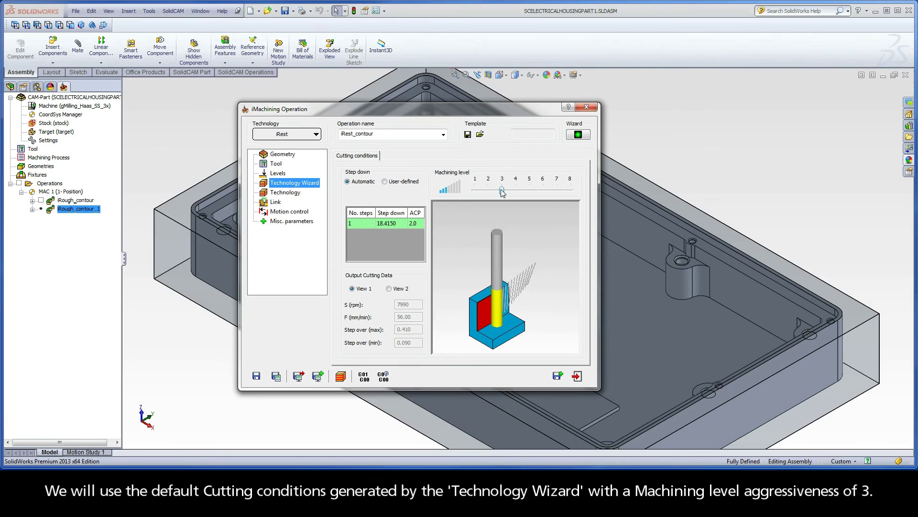
# Step: In iRest Data, try User-defined as the parent operation, then restore iRough_contour
pyautogui.click(289, 193)
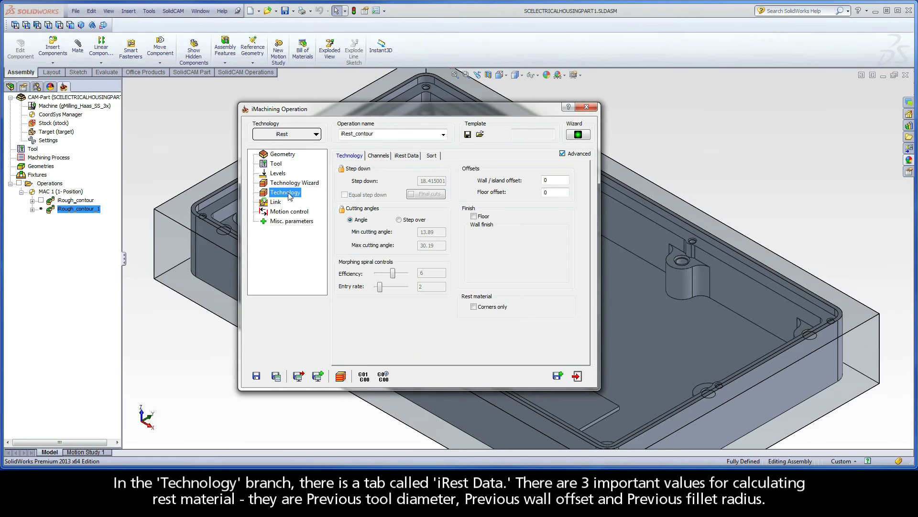
pyautogui.click(417, 160)
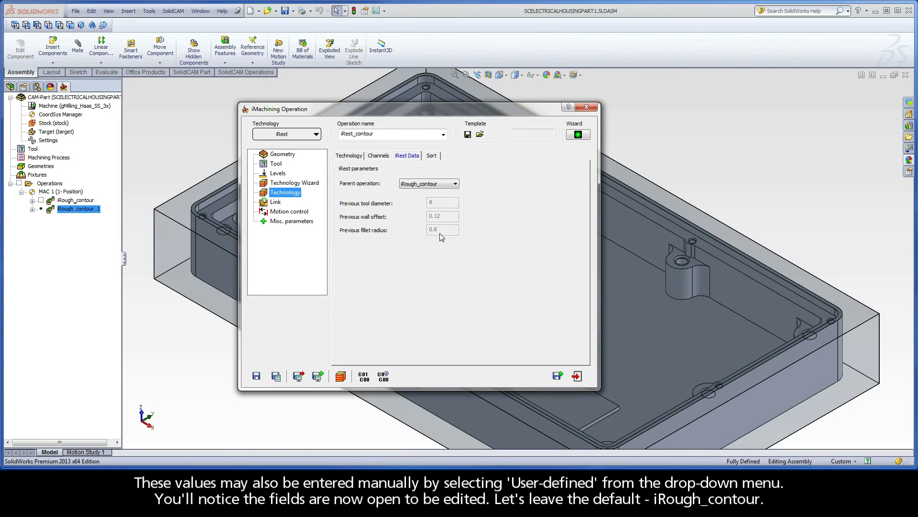
pyautogui.click(443, 185)
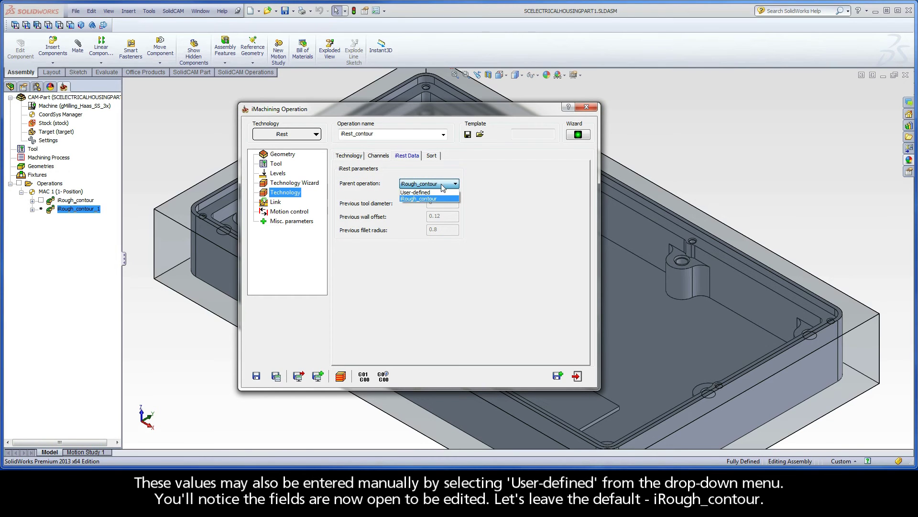
pyautogui.click(442, 193)
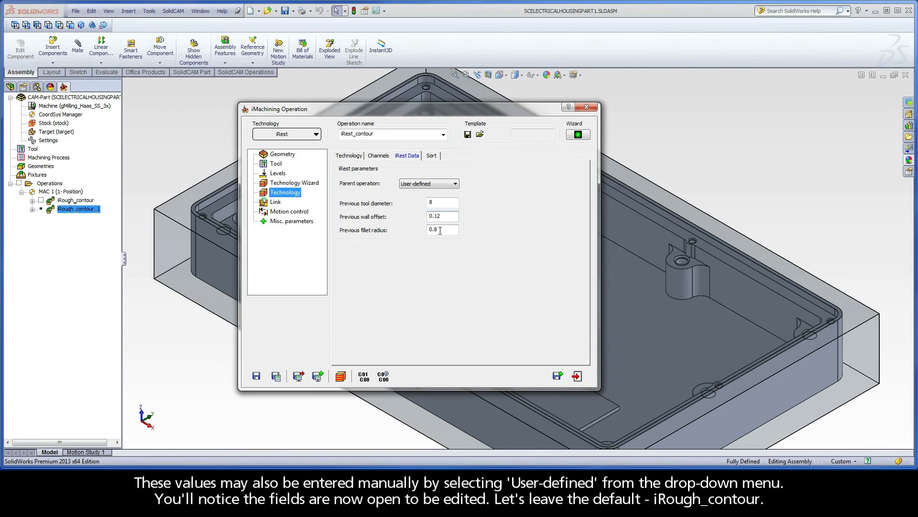
pyautogui.click(439, 183)
pyautogui.click(439, 198)
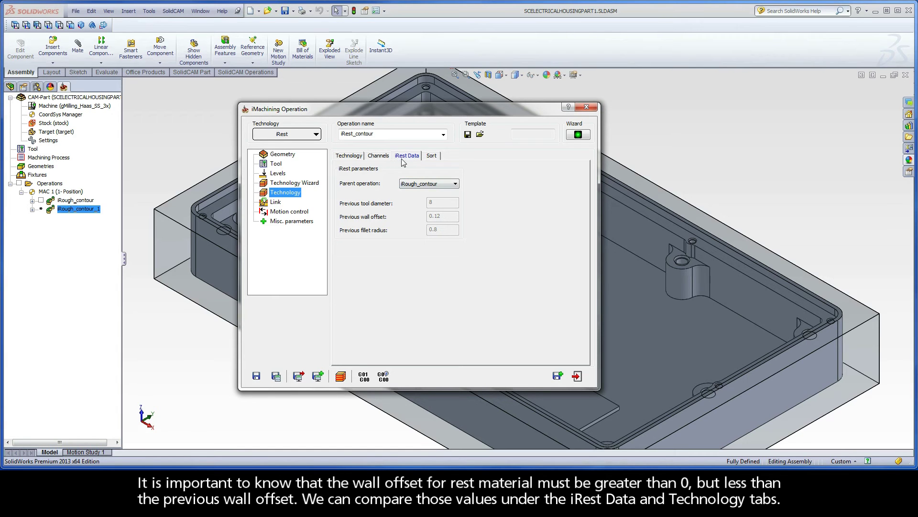
# Step: Enable Corners only for iRest_contour's rest material, keeping the 0.12 wall/island offset
pyautogui.click(349, 156)
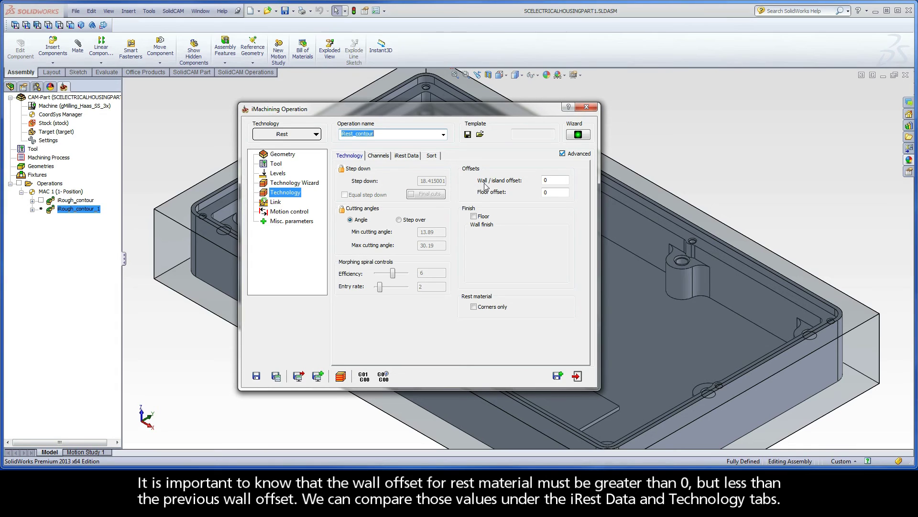
pyautogui.click(546, 182)
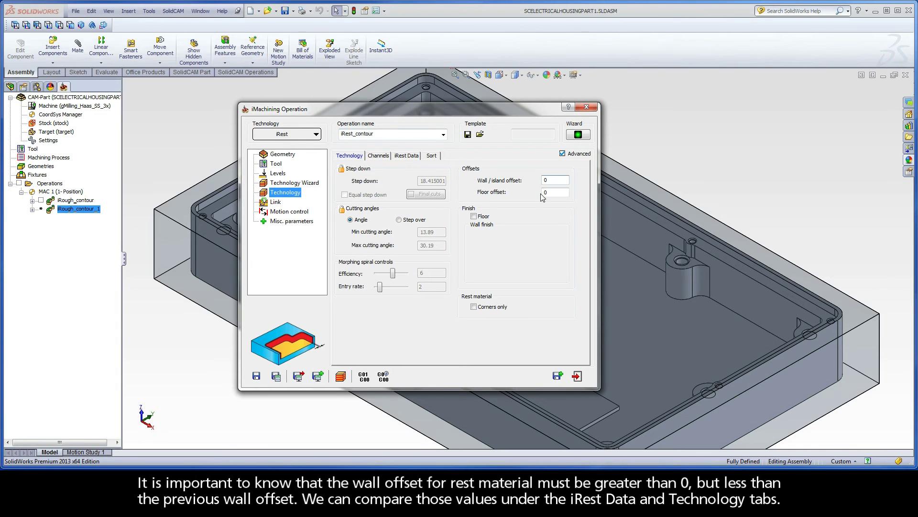
pyautogui.click(473, 307)
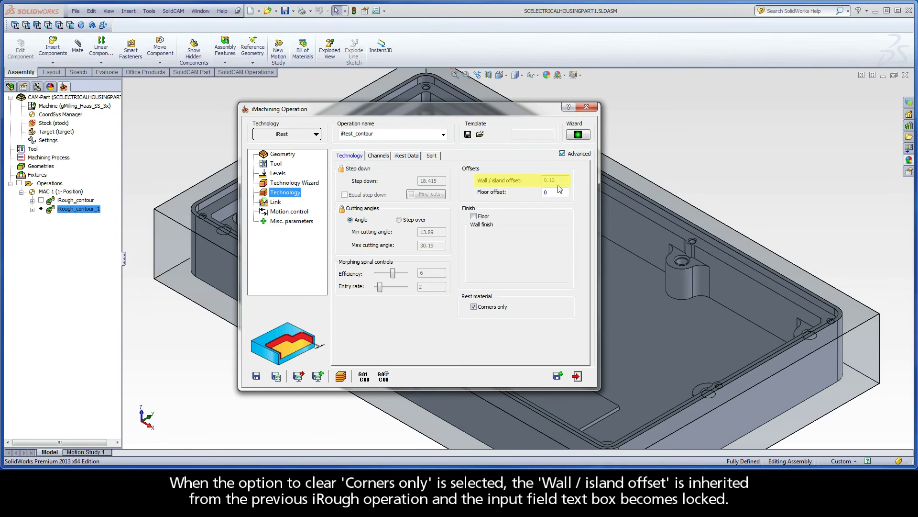
# Step: Save and calculate iRest_contour, play its toolpath simulation in Host CAD, then exit
pyautogui.click(276, 377)
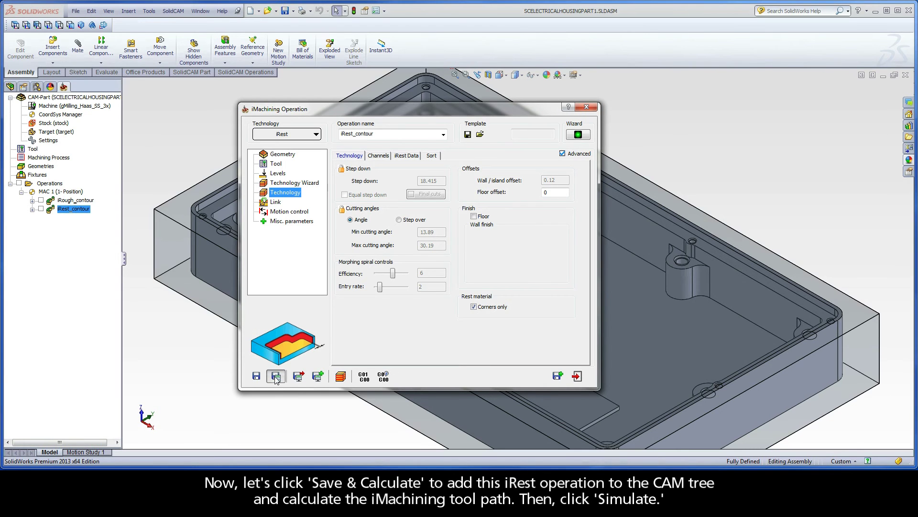
pyautogui.click(341, 378)
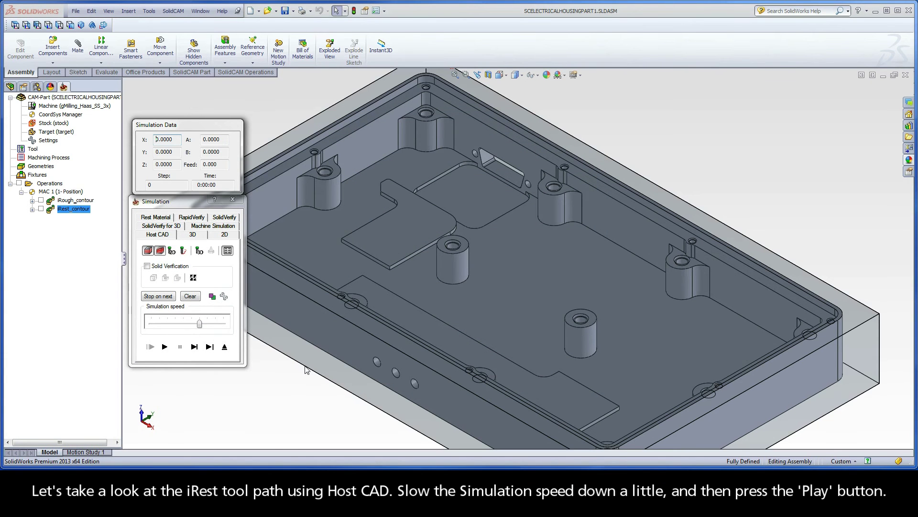
pyautogui.click(199, 324)
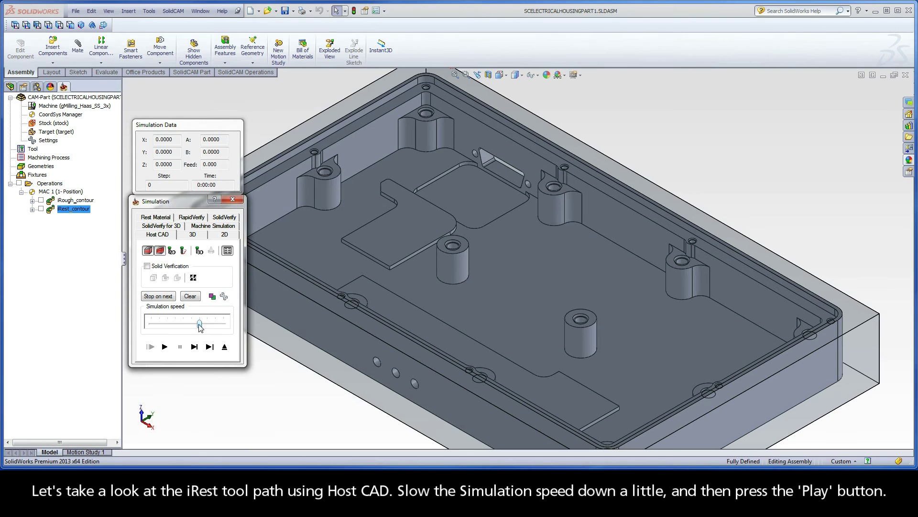
pyautogui.click(165, 347)
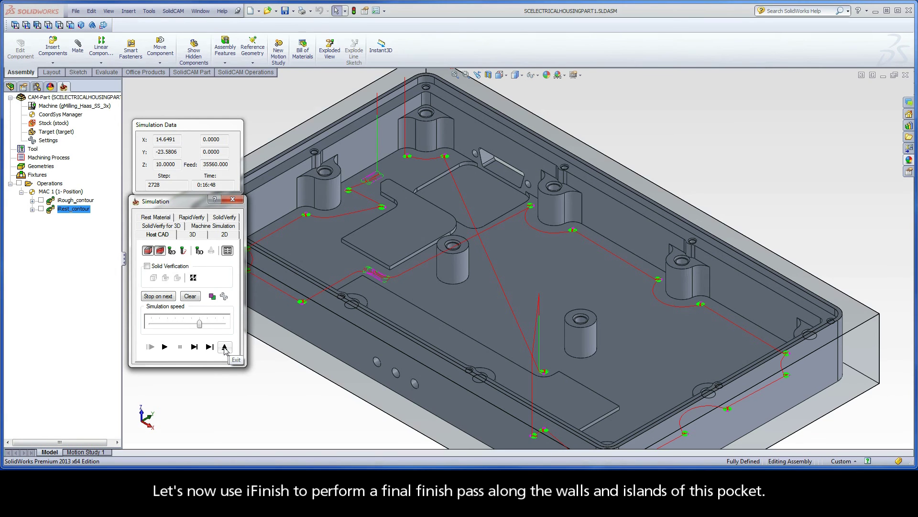
pyautogui.click(224, 348)
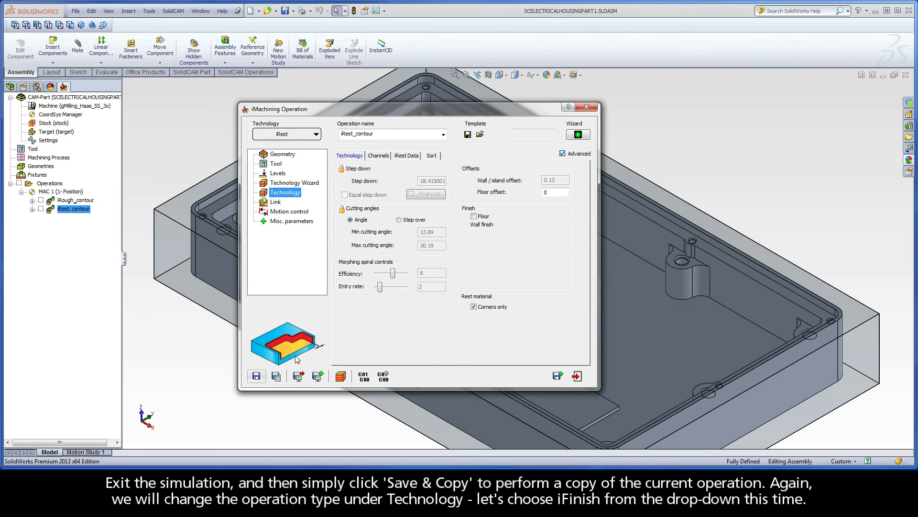
# Step: Copy the rest operation as iFinish_contour with iFinish technology, reviewing its 6 mm tool and level 3
pyautogui.click(558, 376)
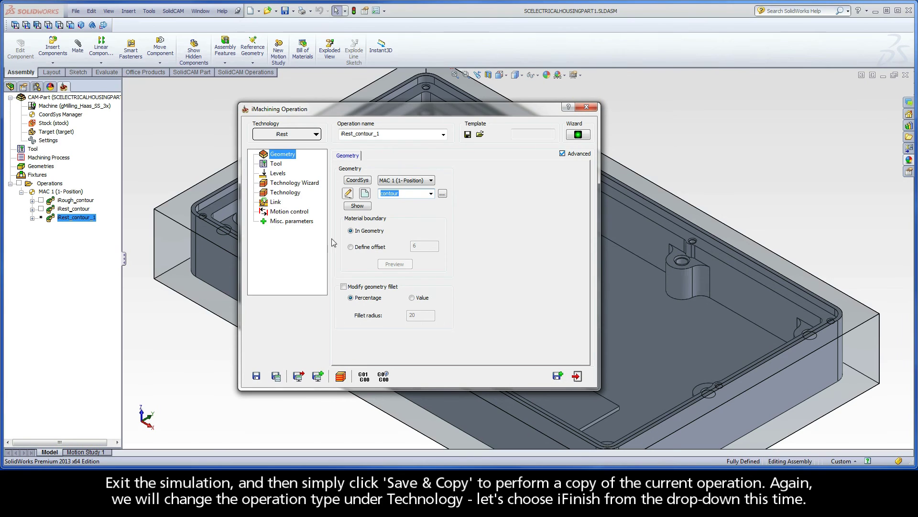
pyautogui.click(290, 138)
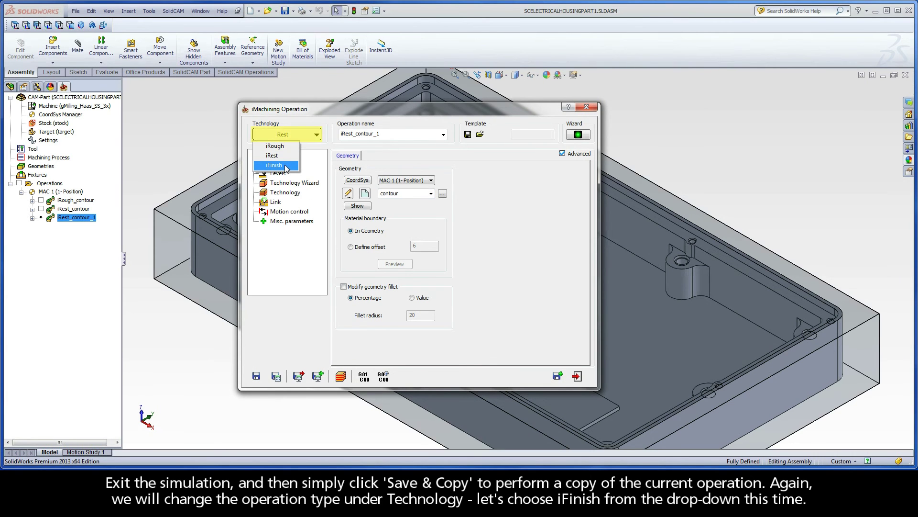
pyautogui.click(286, 166)
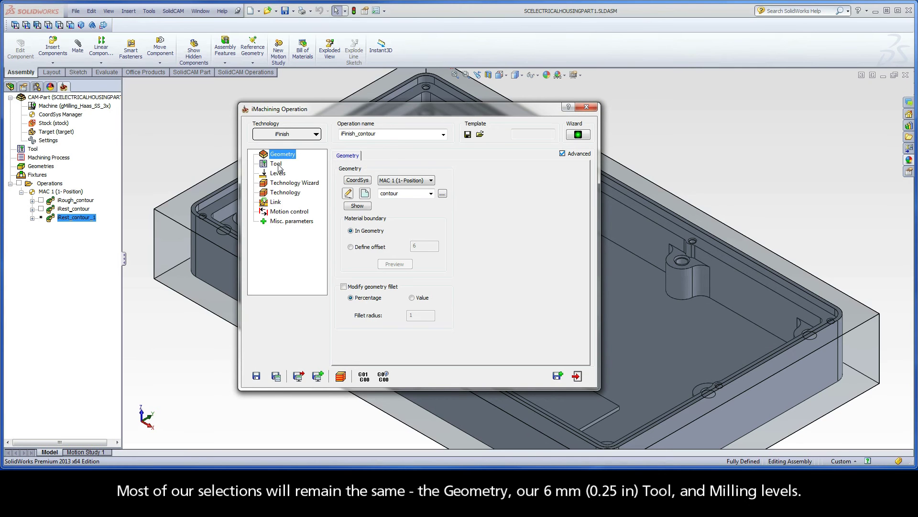
pyautogui.click(277, 164)
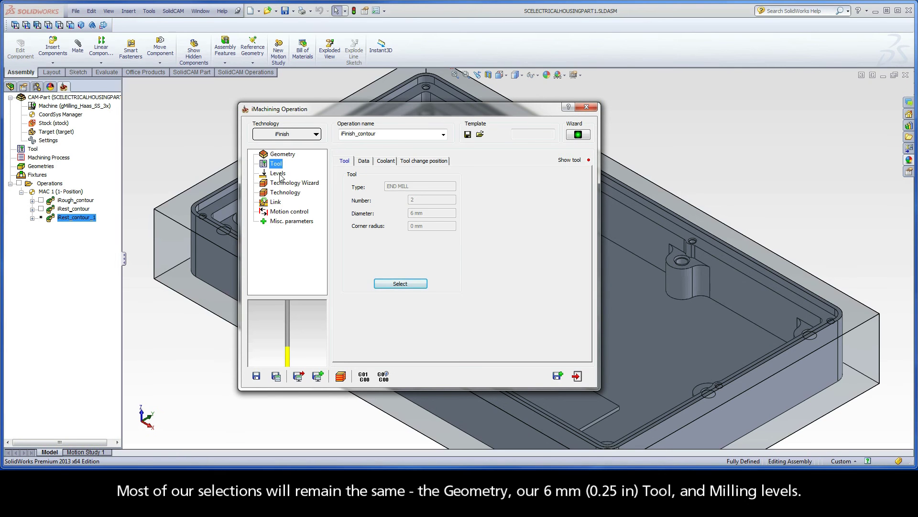
pyautogui.click(280, 176)
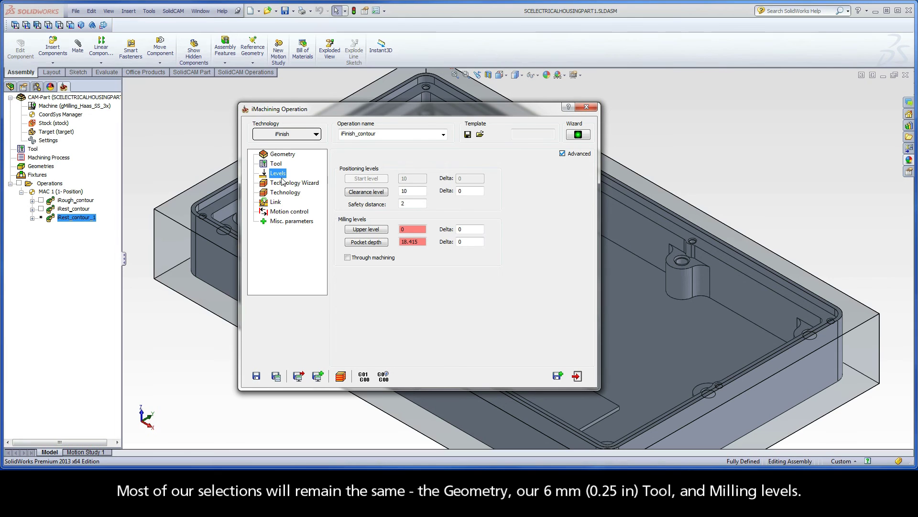
pyautogui.click(286, 183)
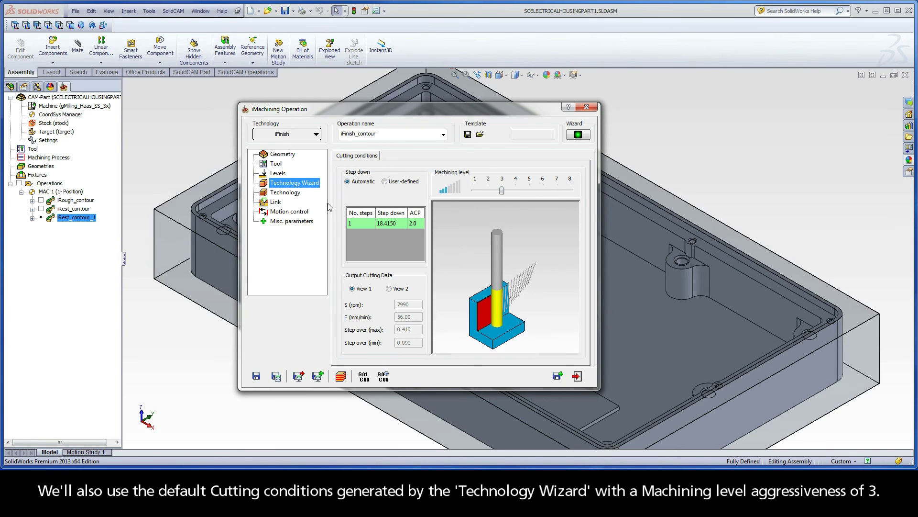
# Step: Set iFinish_contour to finish walls only at each step down, with Spring Pass checked
pyautogui.click(287, 193)
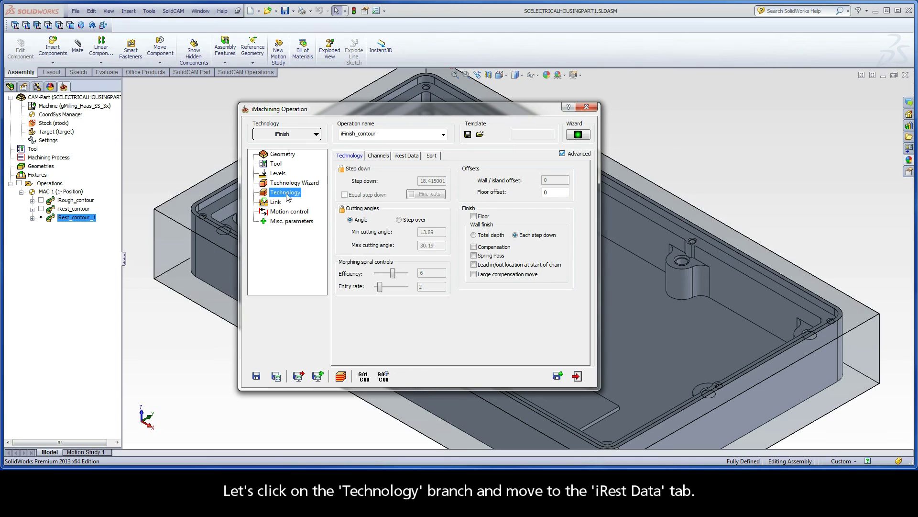
pyautogui.click(414, 160)
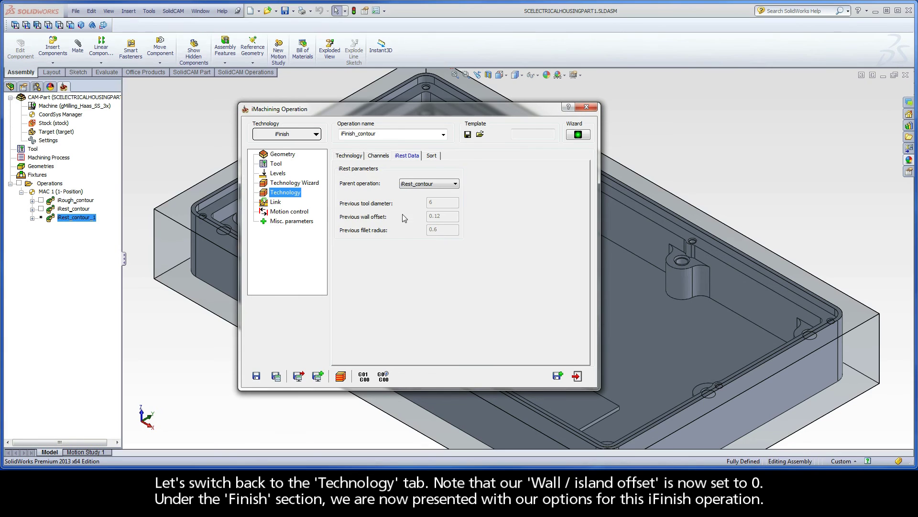
pyautogui.click(356, 156)
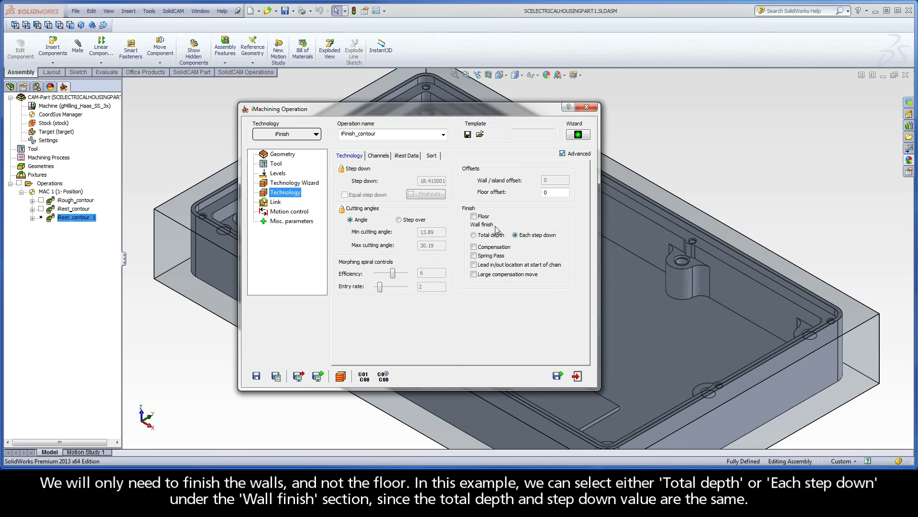
pyautogui.click(480, 237)
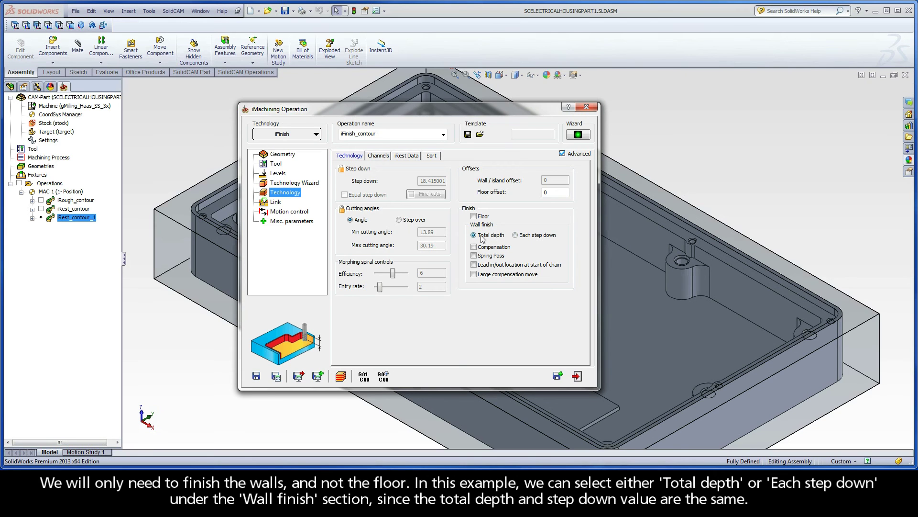
pyautogui.click(515, 236)
pyautogui.click(474, 256)
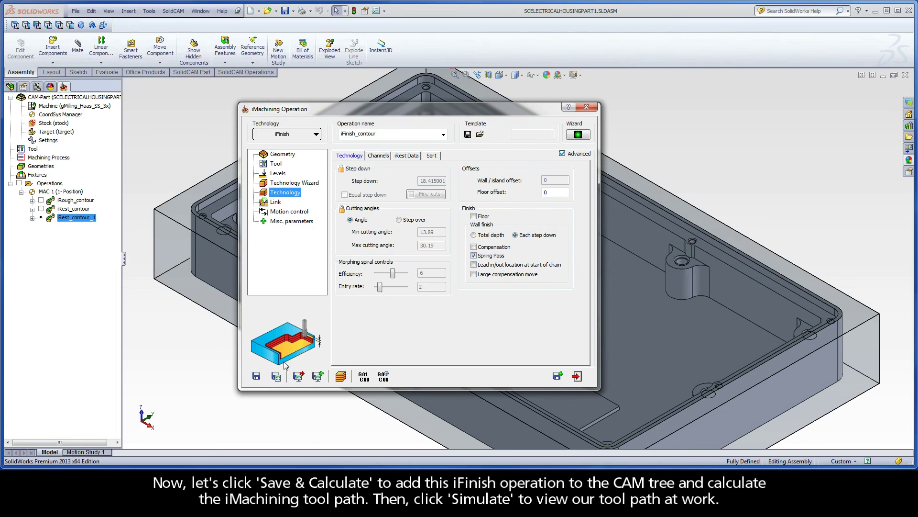
# Step: Save and calculate iFinish_contour, then play it in Host CAD and slowed-down SolidVerify
pyautogui.click(277, 378)
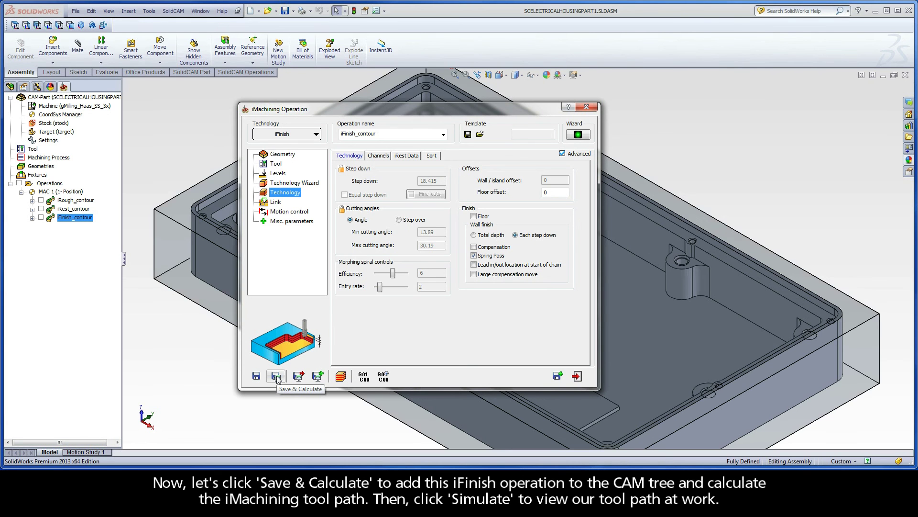
pyautogui.click(341, 376)
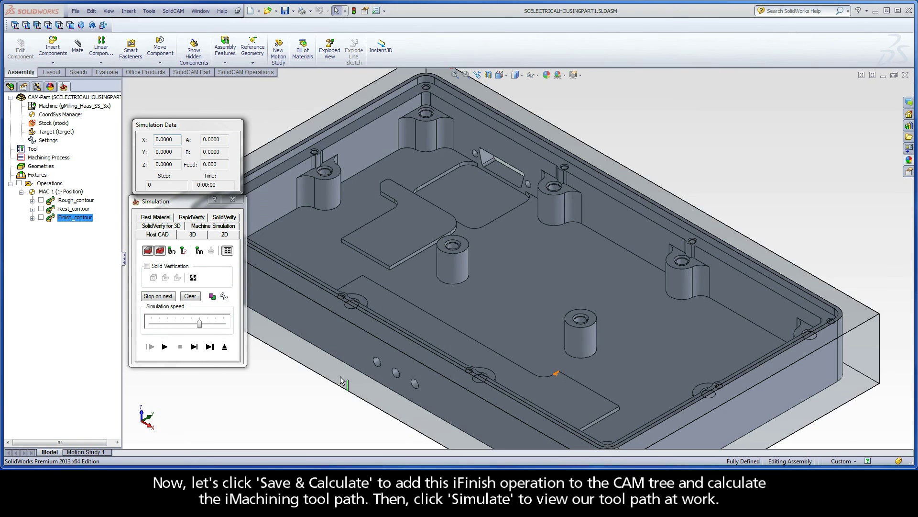
pyautogui.click(200, 327)
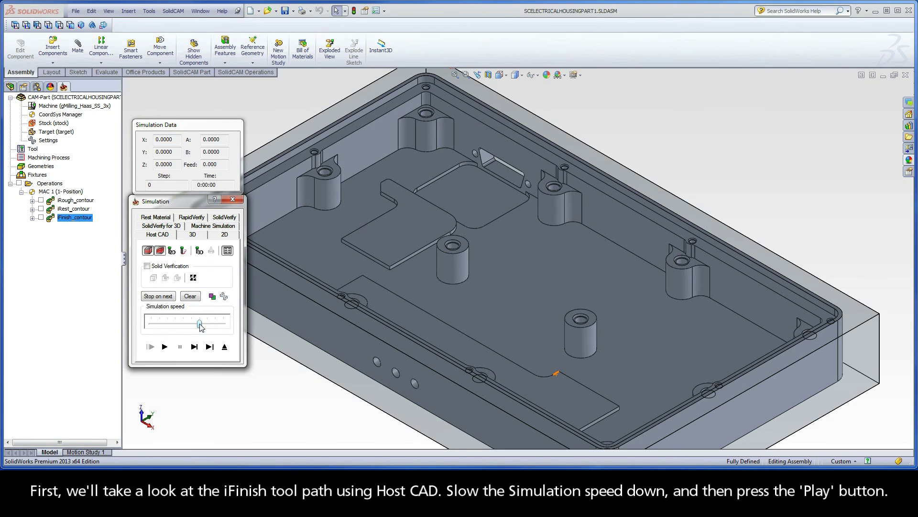
pyautogui.click(165, 347)
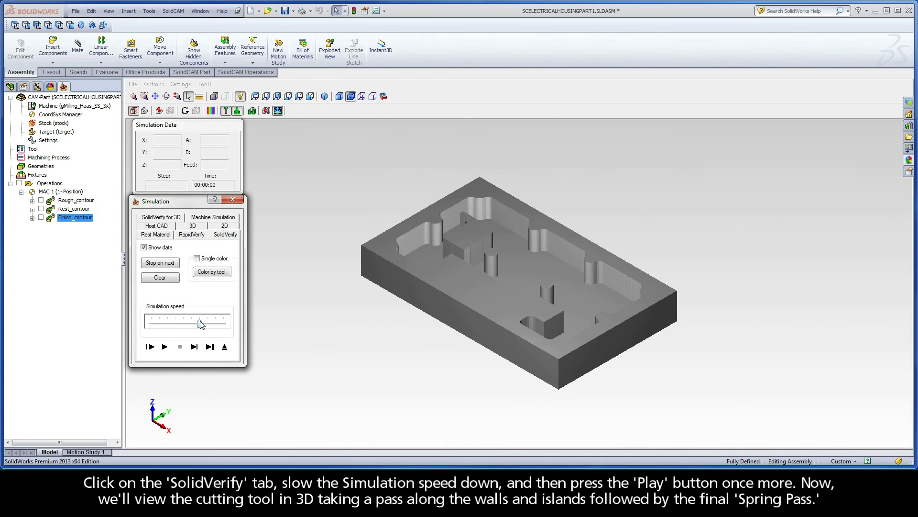
pyautogui.moveTo(201, 323); pyautogui.dragTo(184, 325)
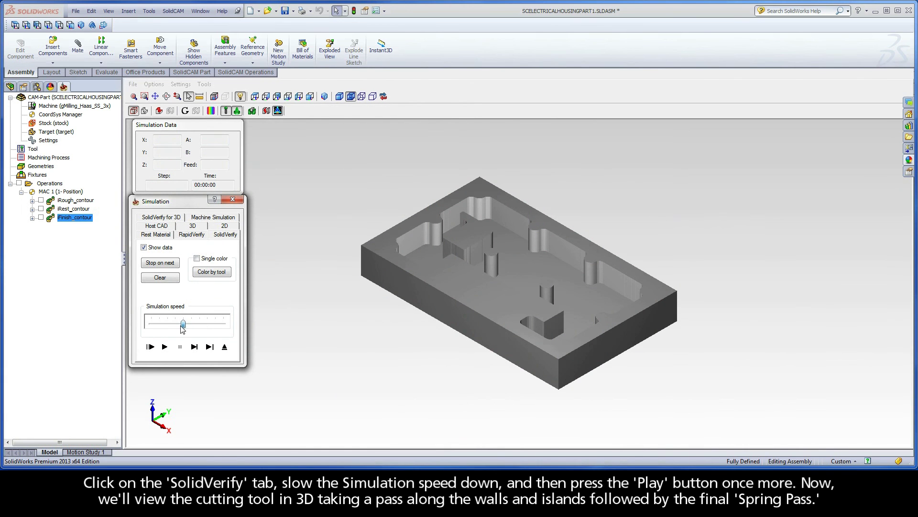
pyautogui.click(165, 346)
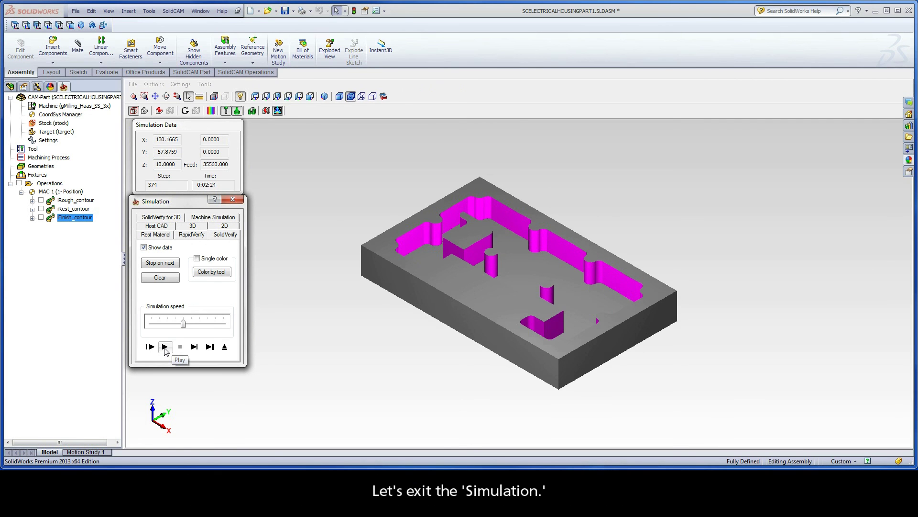
# Step: Exit the iFinish simulation, check its iRest Data parent operation, and close the operation dialog
pyautogui.click(225, 347)
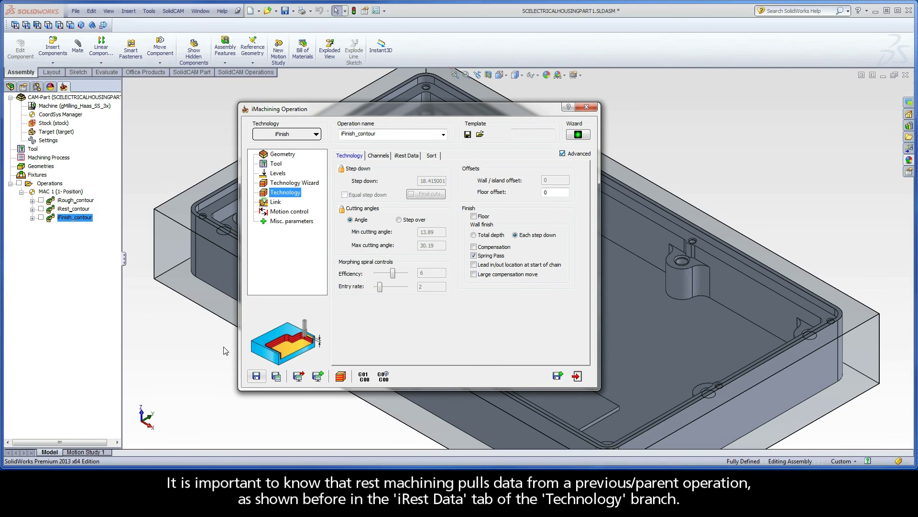
pyautogui.click(411, 158)
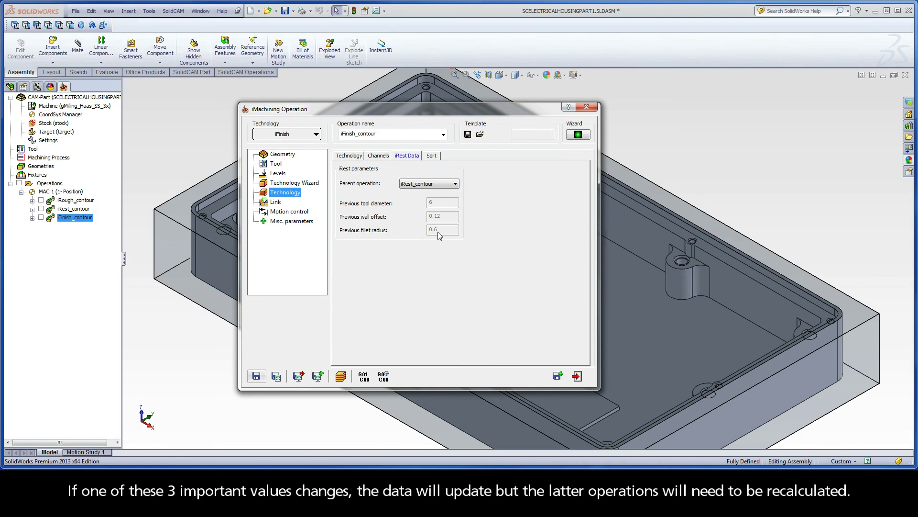
pyautogui.click(577, 376)
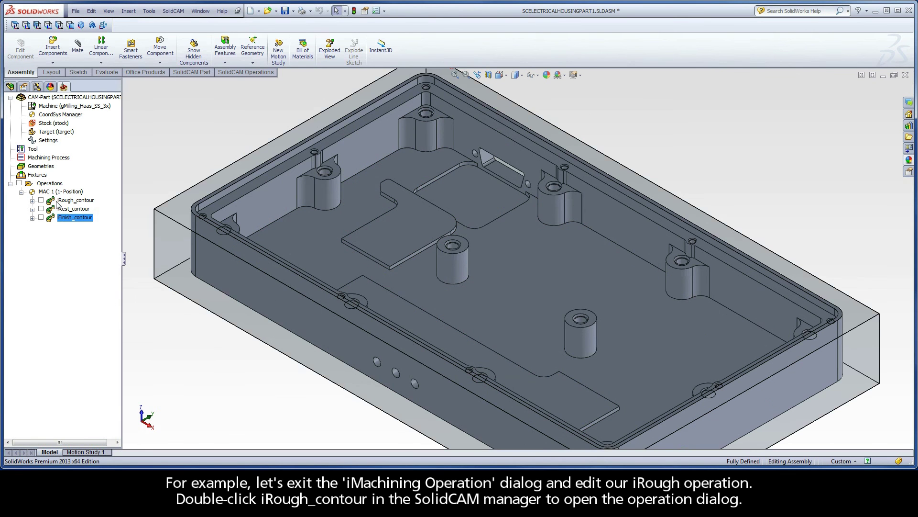
# Step: Change iRough_contour's wall/island offset to 0.24, then save and recalculate it
pyautogui.click(89, 202)
pyautogui.doubleClick(88, 202)
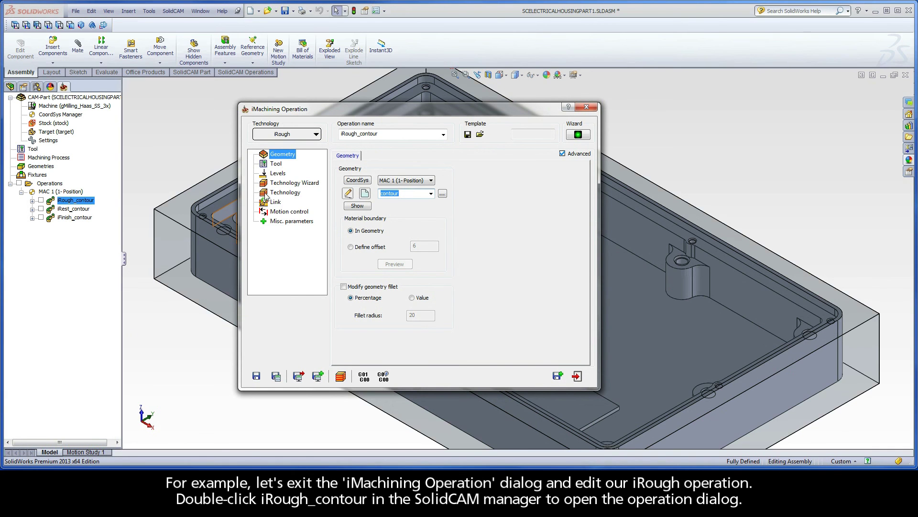
pyautogui.click(298, 193)
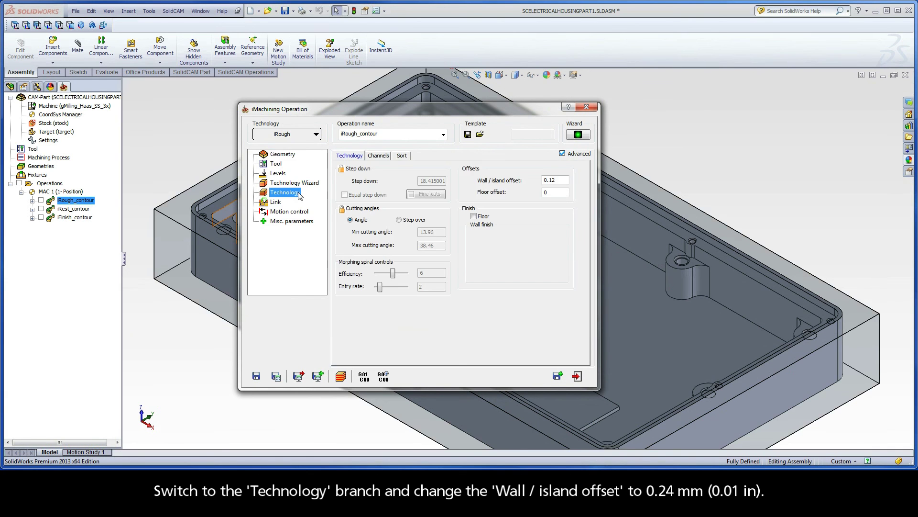
pyautogui.moveTo(559, 181); pyautogui.dragTo(551, 183)
pyautogui.write('24')
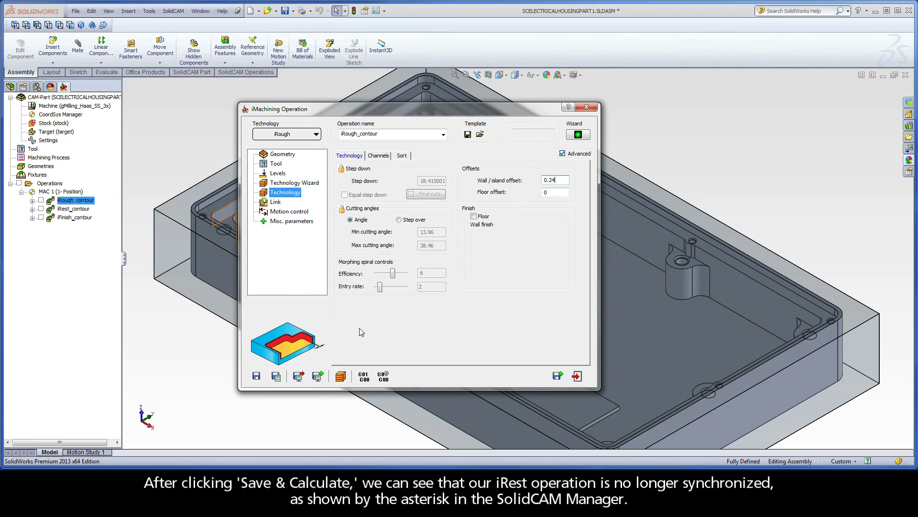
pyautogui.click(277, 377)
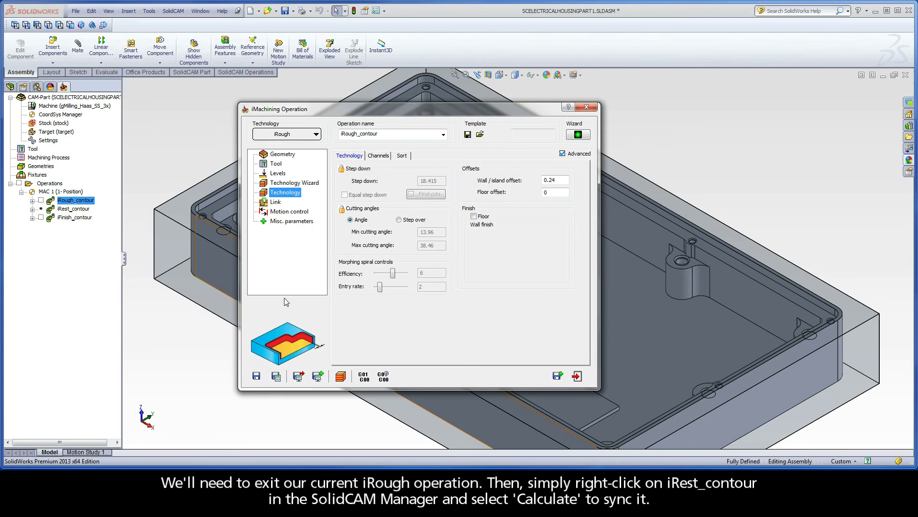
# Step: Close the iRough dialog and recalculate iRest_contour to bring it back in sync
pyautogui.click(575, 375)
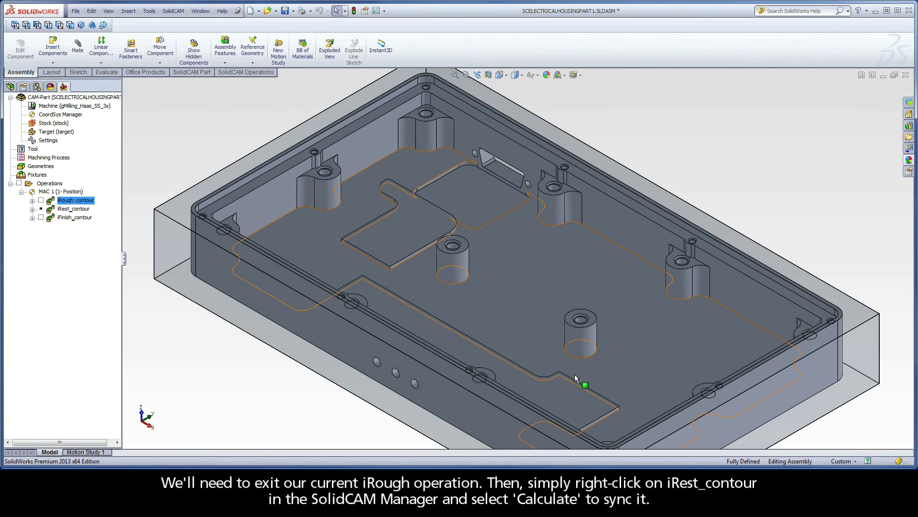
pyautogui.rightClick(86, 213)
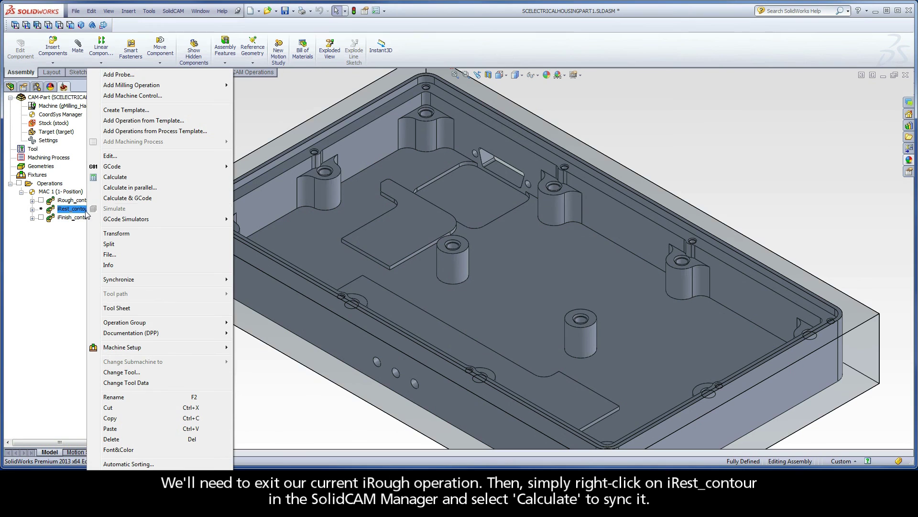
pyautogui.click(124, 180)
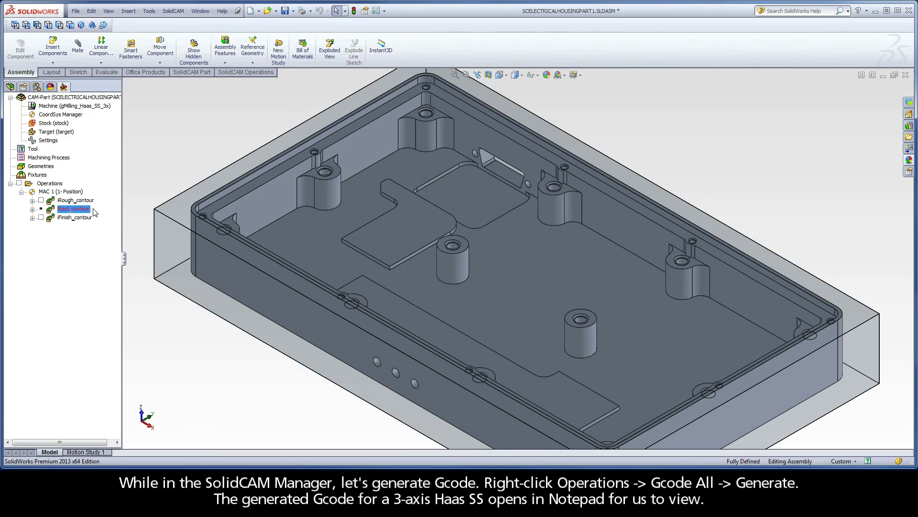
# Step: Generate G-code for all operations, starting with iRough-contour, into SCELECTRICALHOUSINGPART1.NC
pyautogui.rightClick(52, 185)
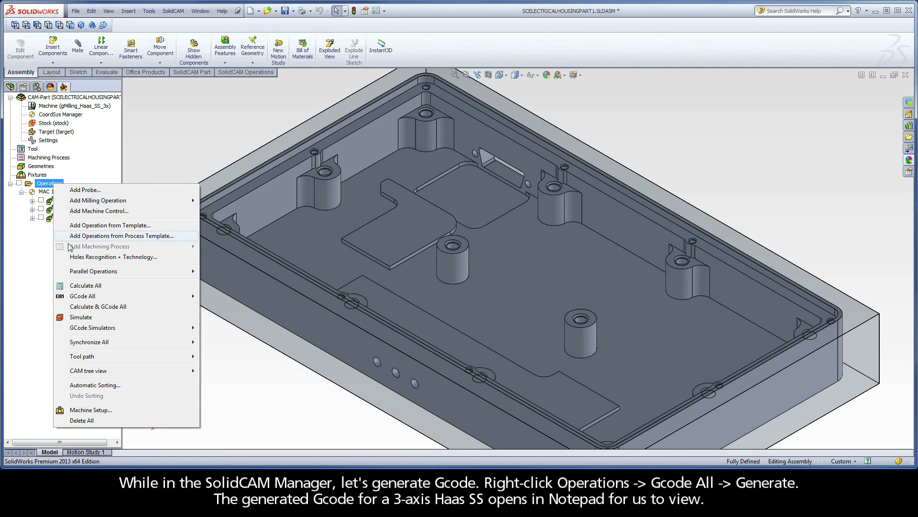
pyautogui.moveTo(73, 296)
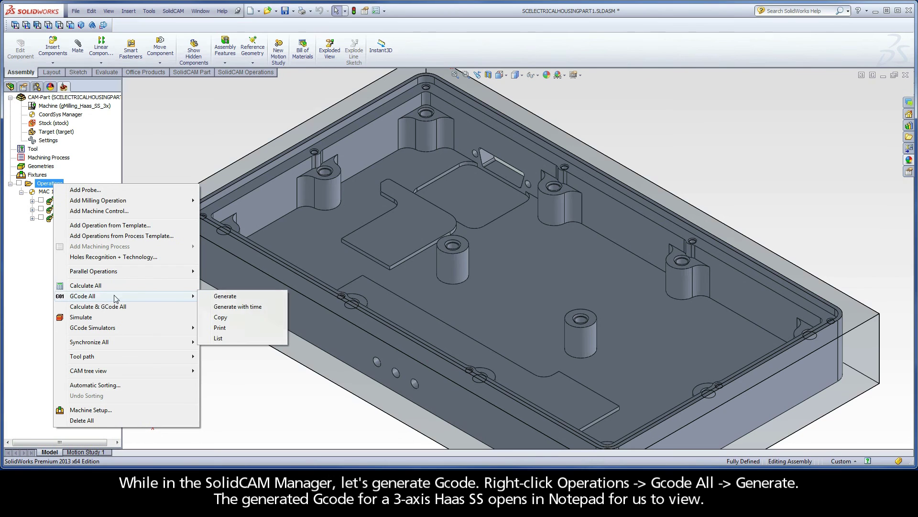
pyautogui.click(227, 298)
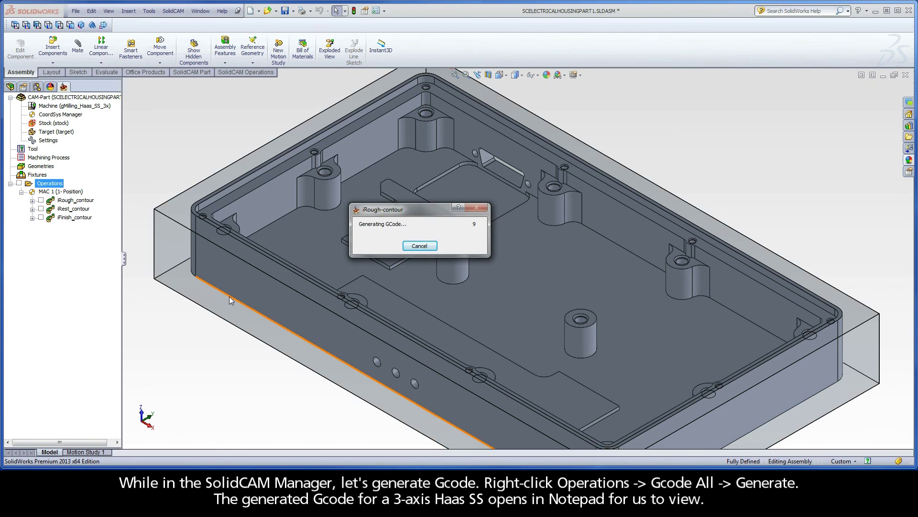